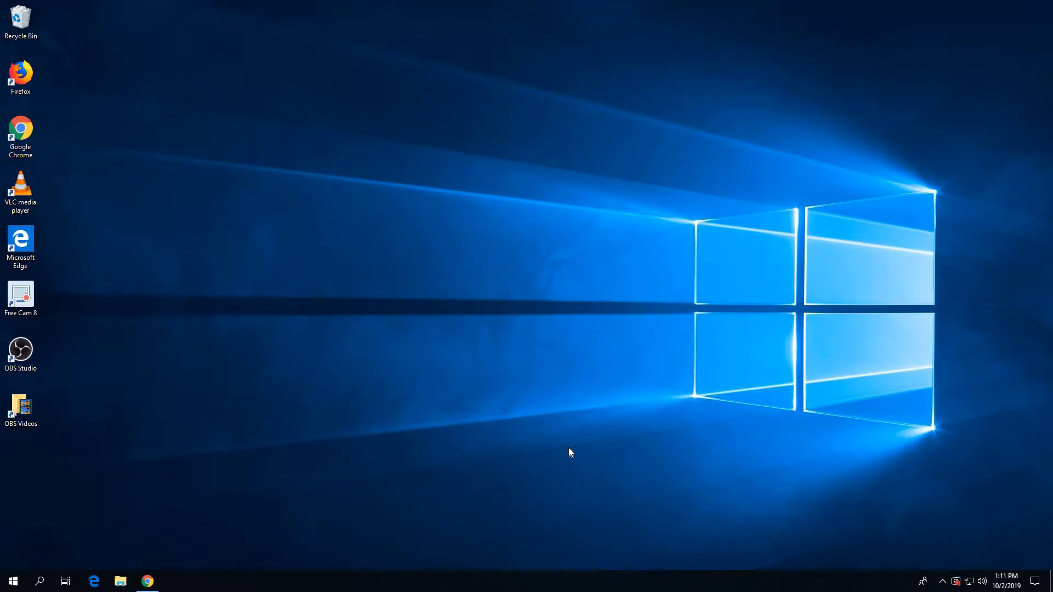
# Step: Open Excel, create a blank workbook and set the sheet zoom to 140%
pyautogui.click(14, 582)
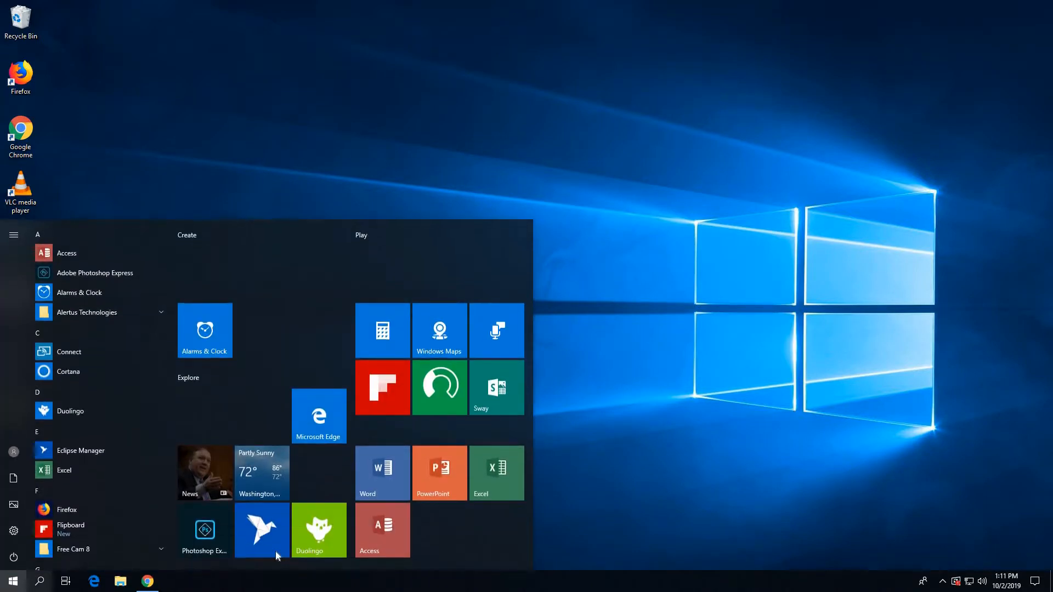
pyautogui.click(508, 471)
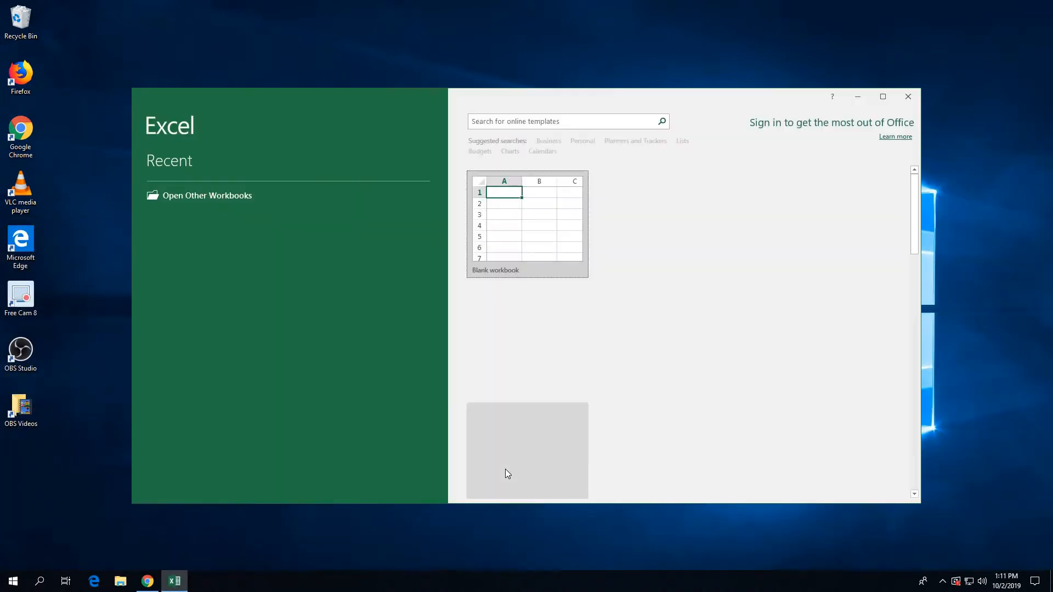
pyautogui.click(509, 237)
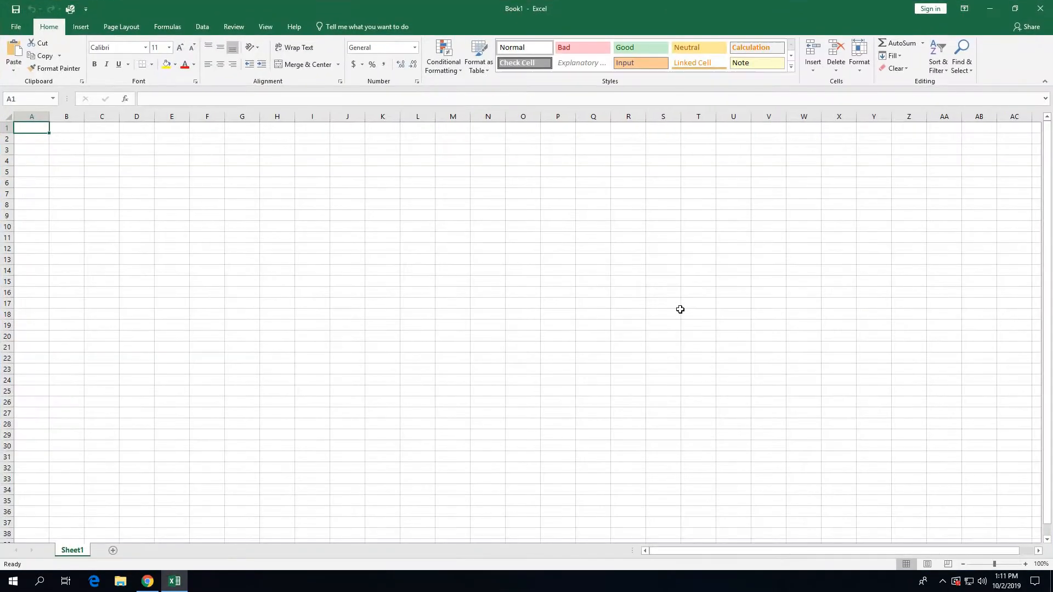
pyautogui.click(1025, 564)
pyautogui.click(1025, 564)
pyautogui.click(1025, 564)
pyautogui.click(1025, 564)
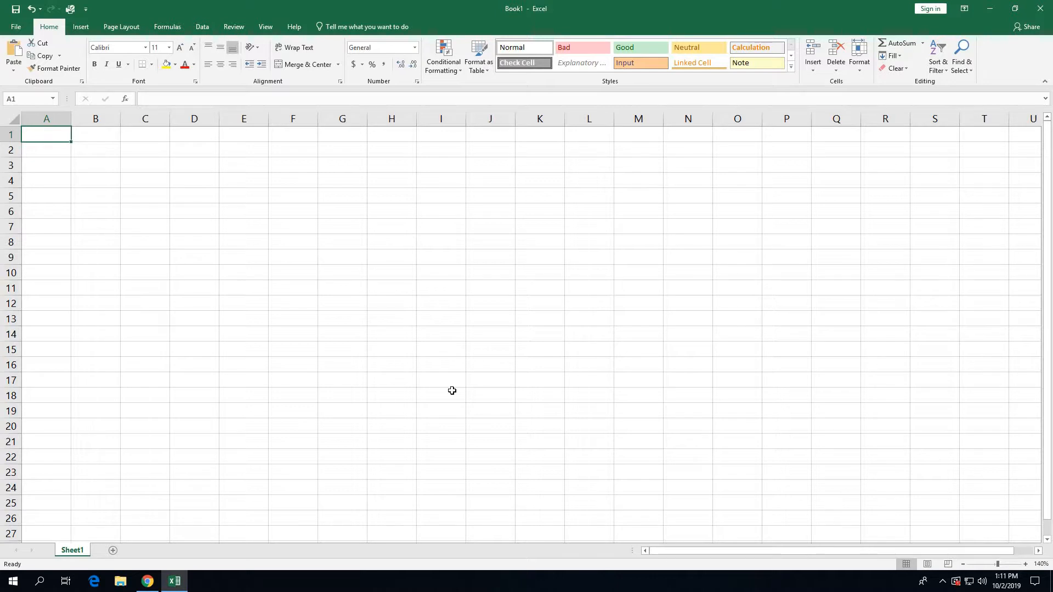
# Step: Enter the title "Manola Department Stores, Inc." in A1 and the subtitle "Six-Month Financial Projection" in A2
pyautogui.write('Manola')
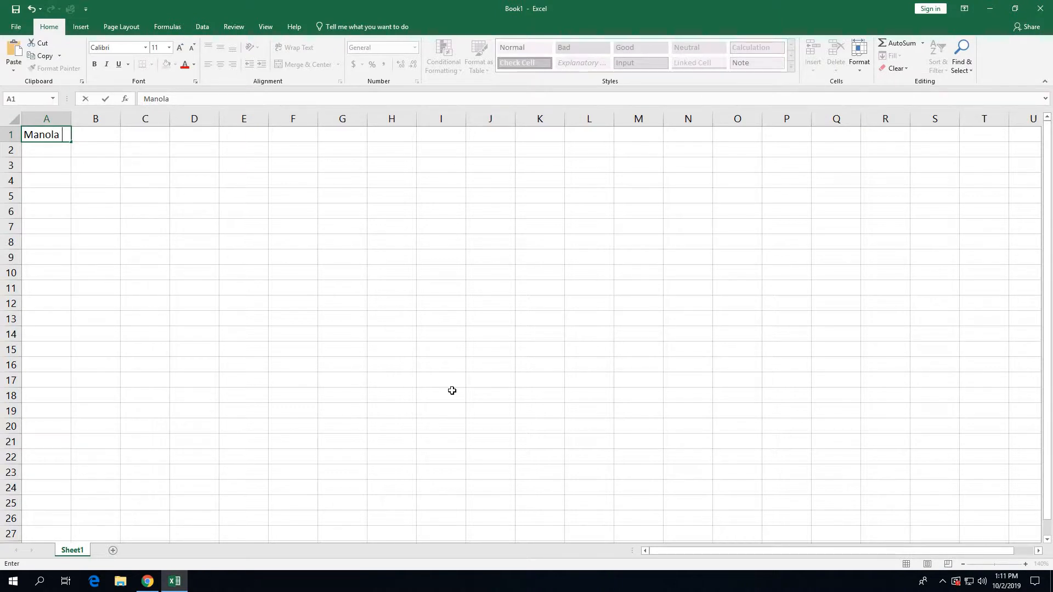
pyautogui.write(' Department')
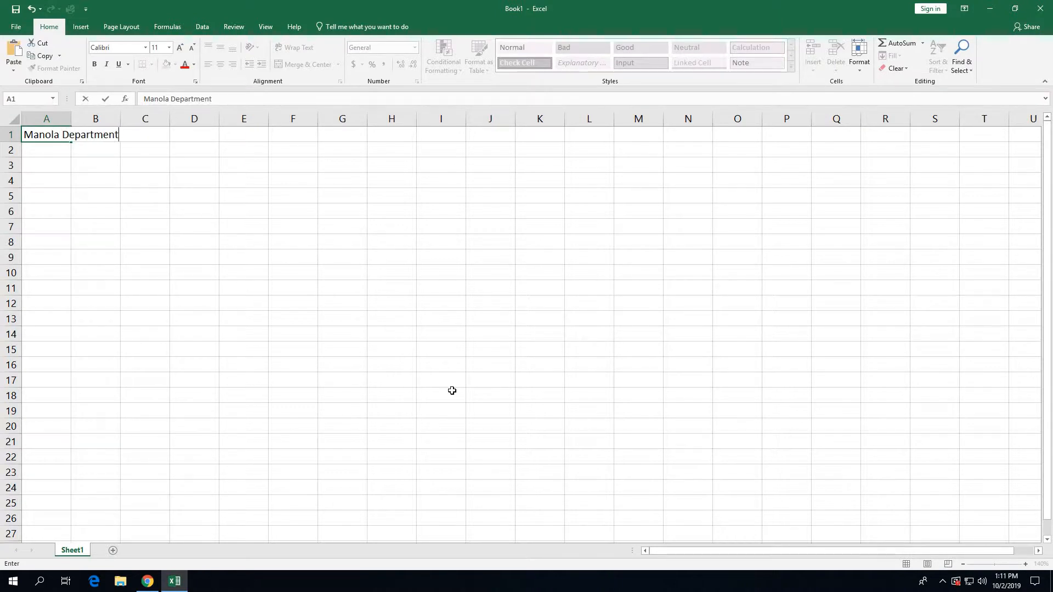
pyautogui.write(' Stores, Inc.')
pyautogui.press('Return')
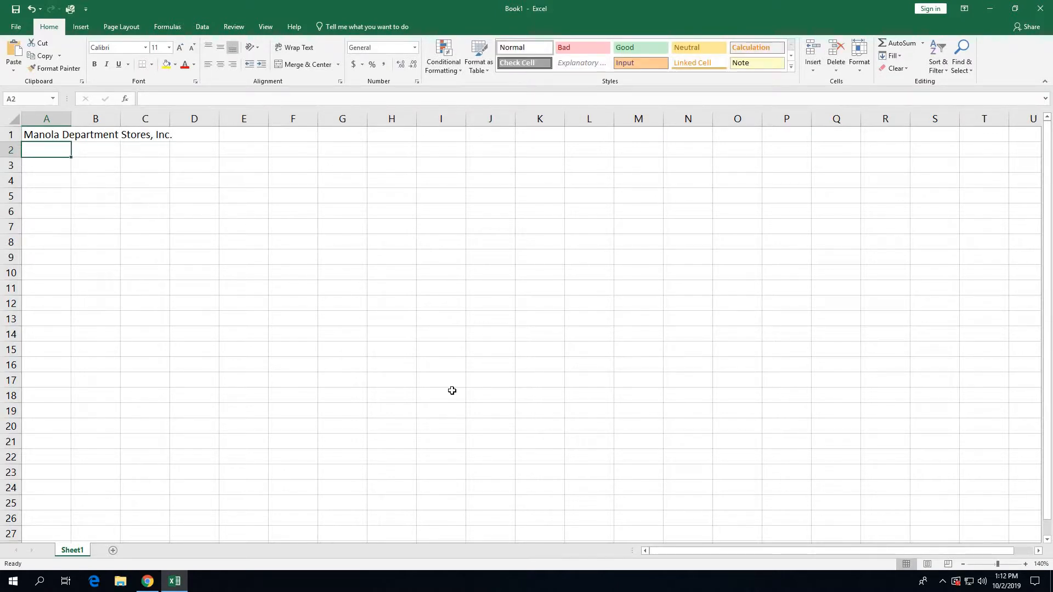
pyautogui.write('Six')
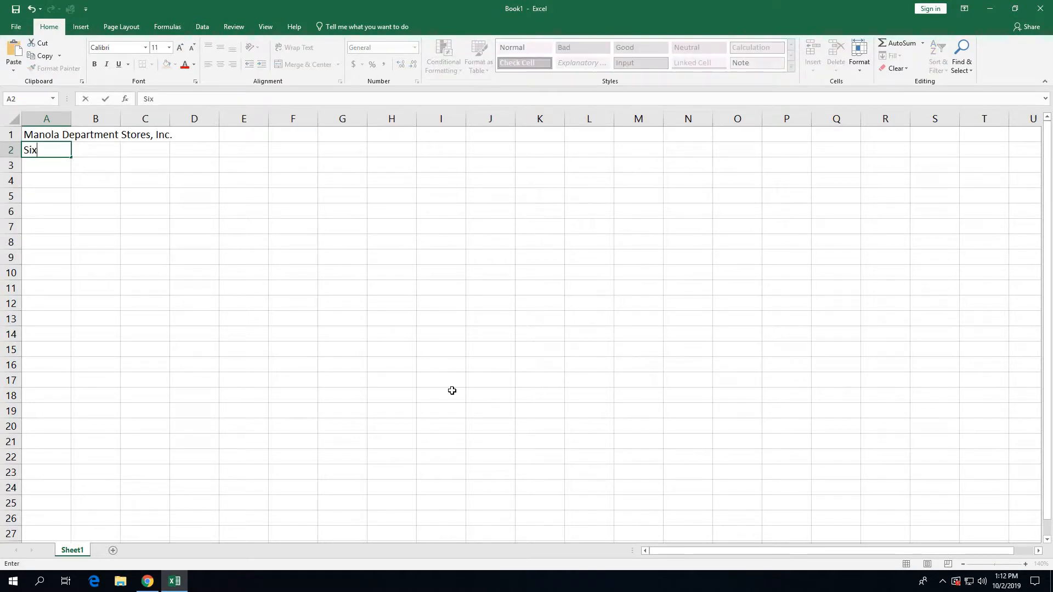
pyautogui.write('-Month Financial ')
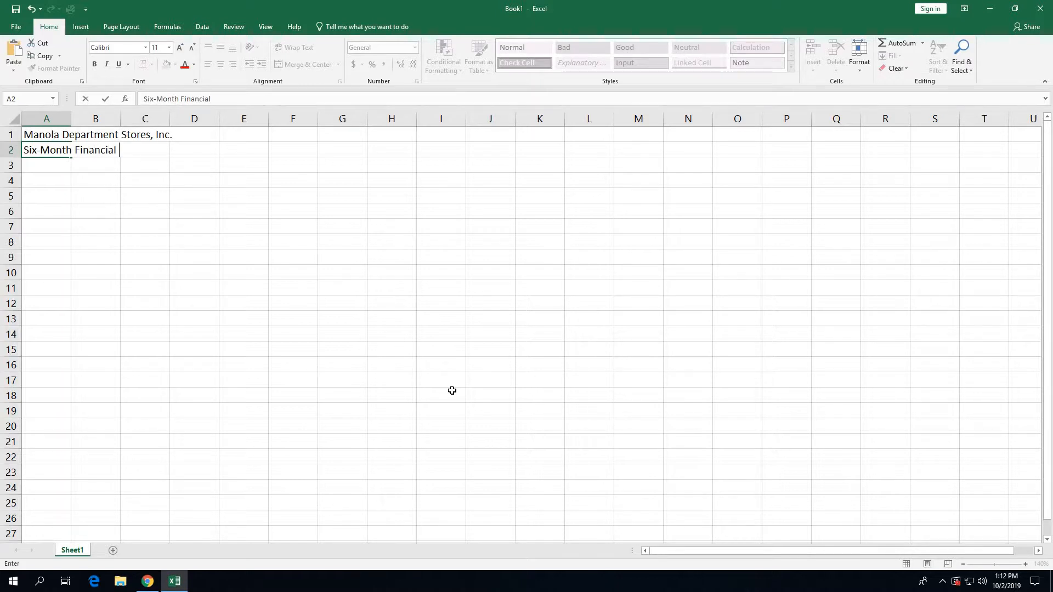
pyautogui.write('Projection')
pyautogui.press('Return')
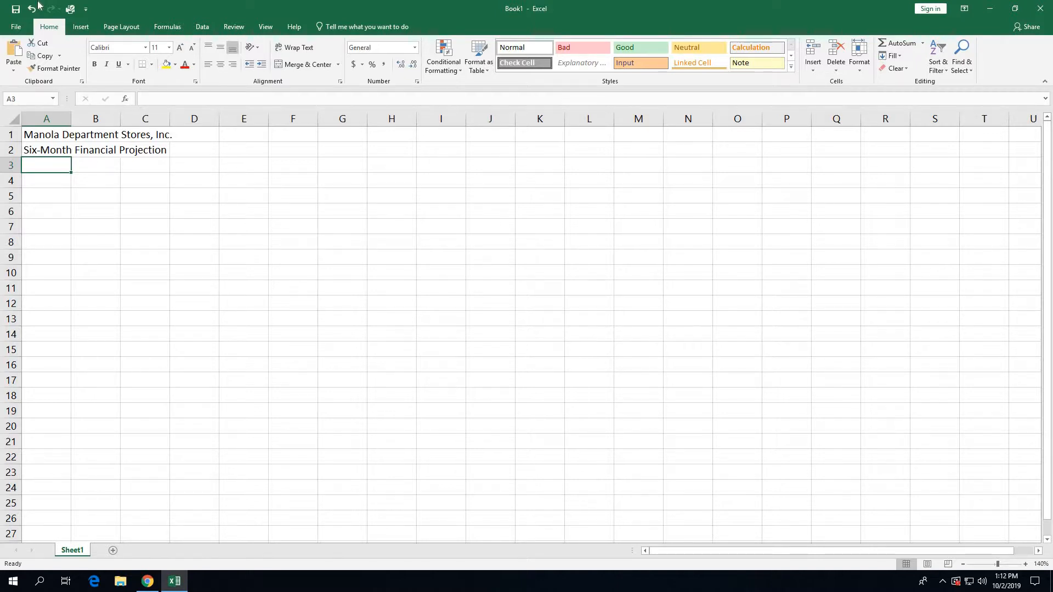
# Step: Look through the available workbook themes and apply the Slice theme
pyautogui.click(116, 28)
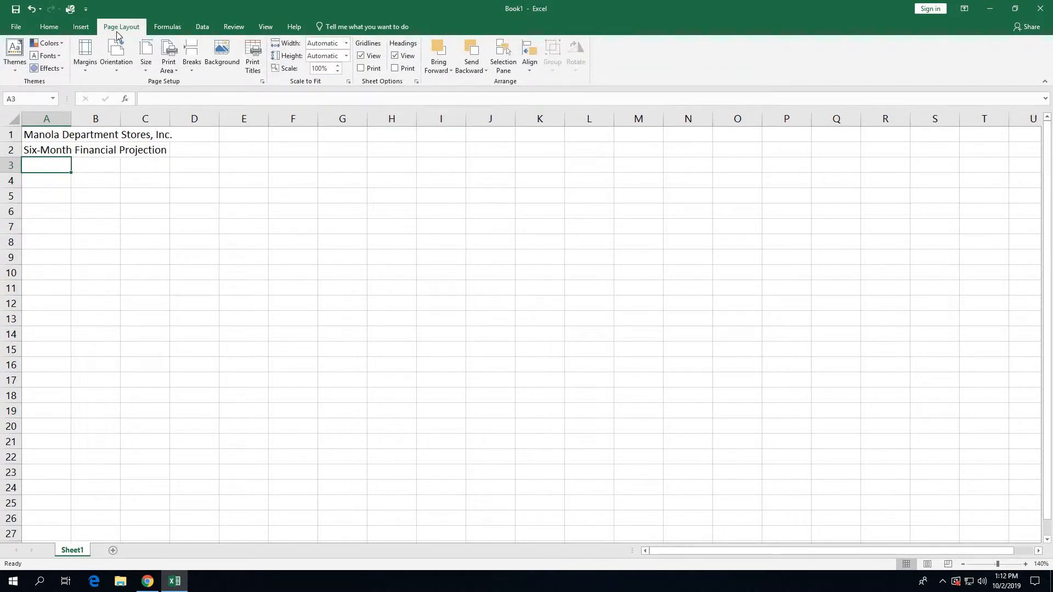
pyautogui.click(20, 61)
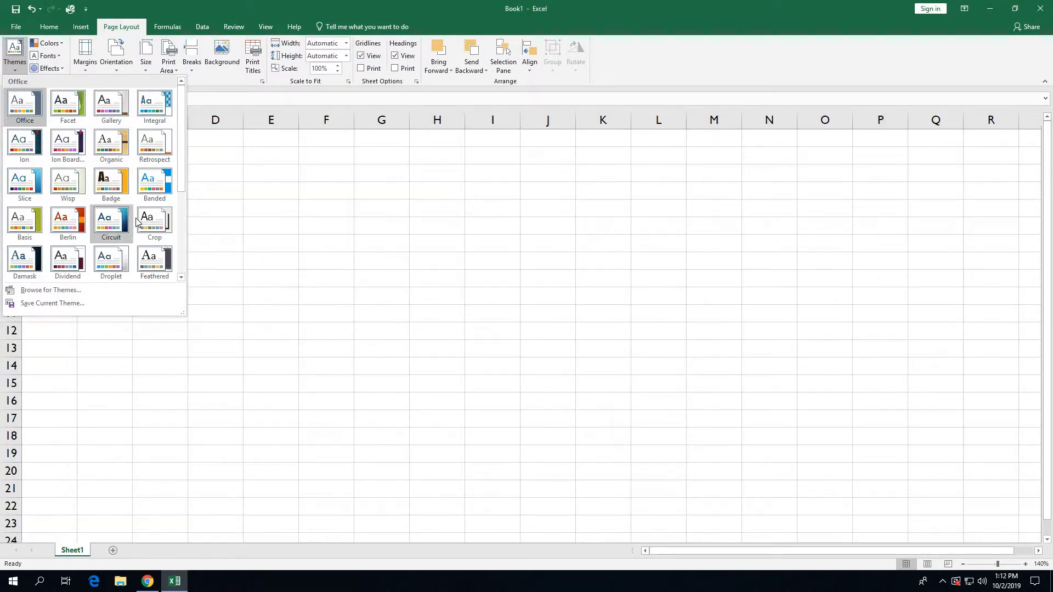
pyautogui.click(181, 278)
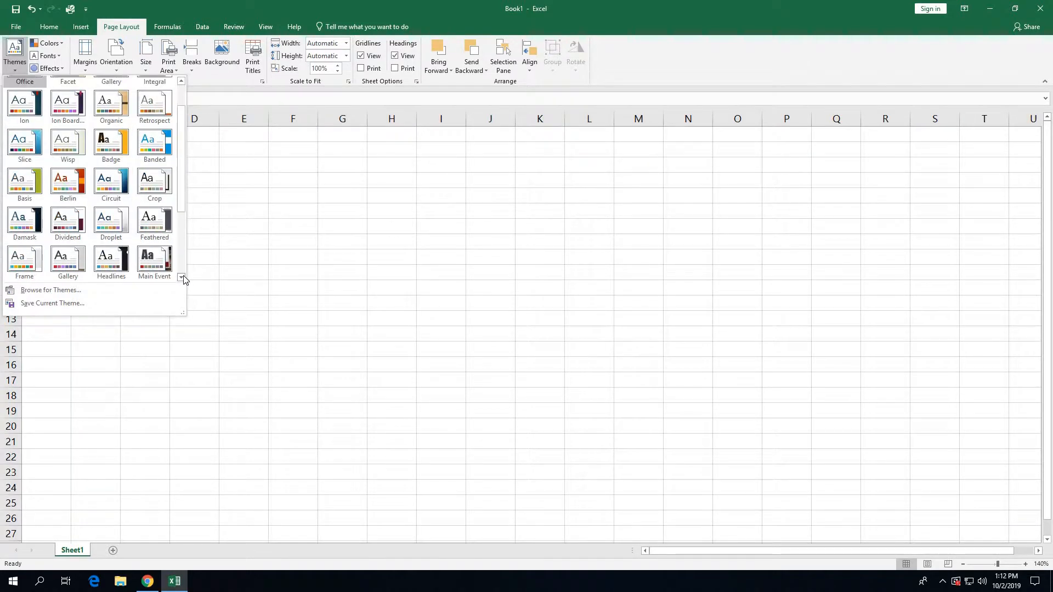
pyautogui.click(181, 277)
pyautogui.click(181, 278)
pyautogui.click(181, 277)
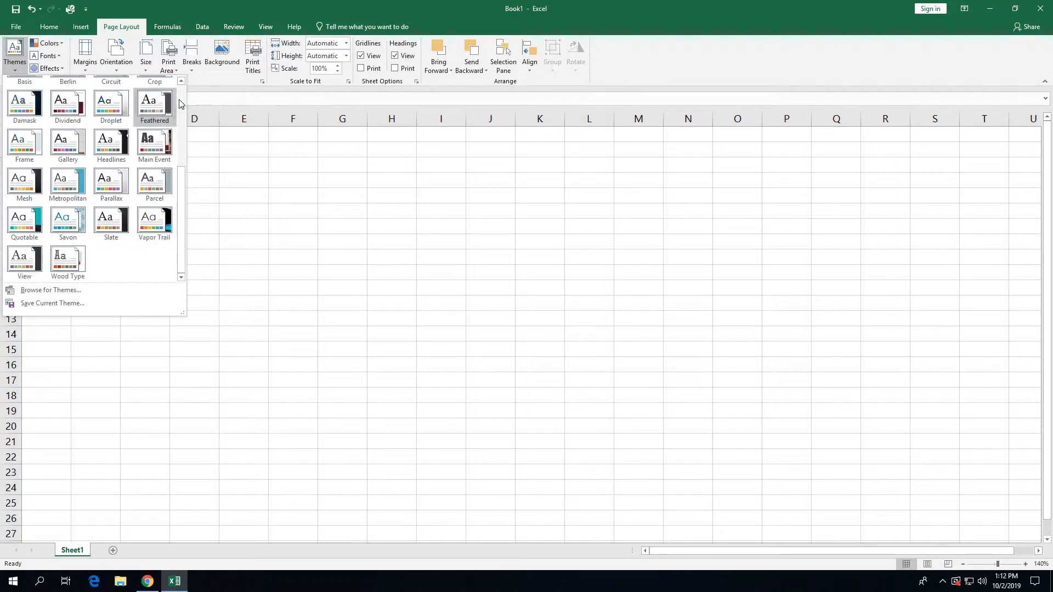
pyautogui.click(181, 81)
pyautogui.click(181, 82)
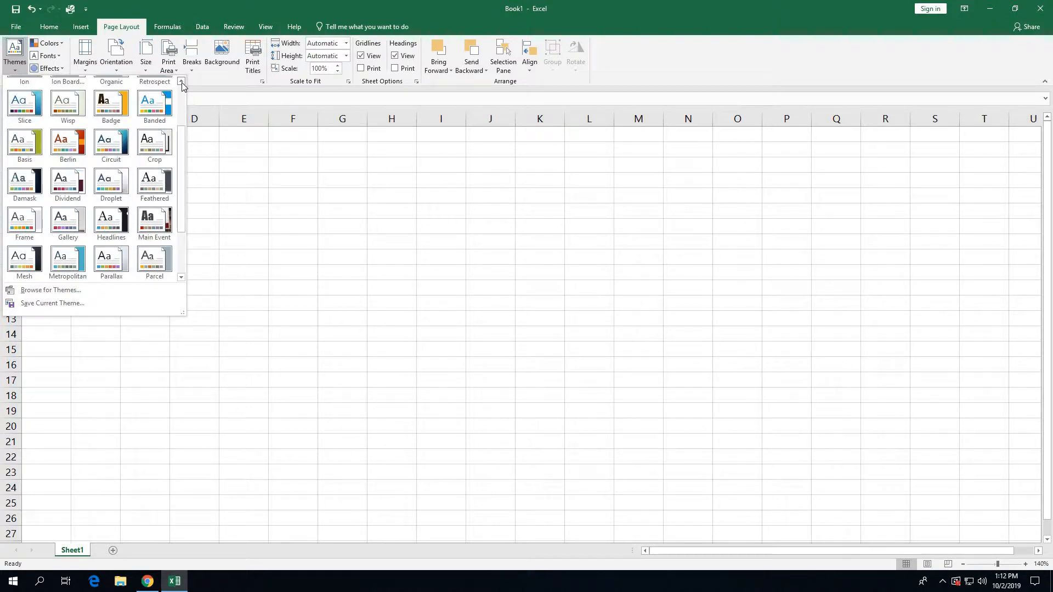
pyautogui.click(181, 81)
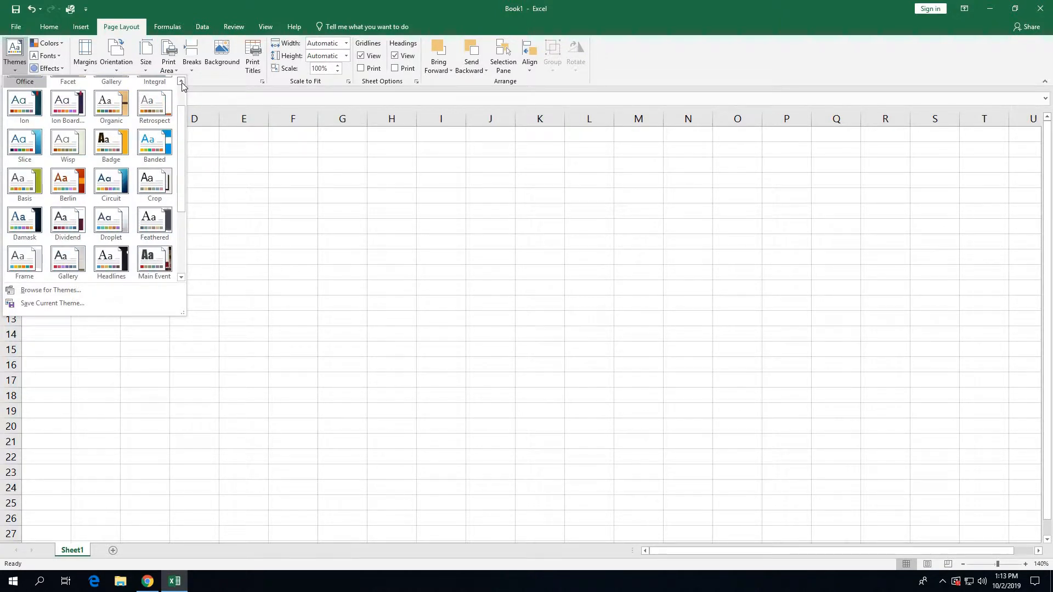
pyautogui.click(181, 82)
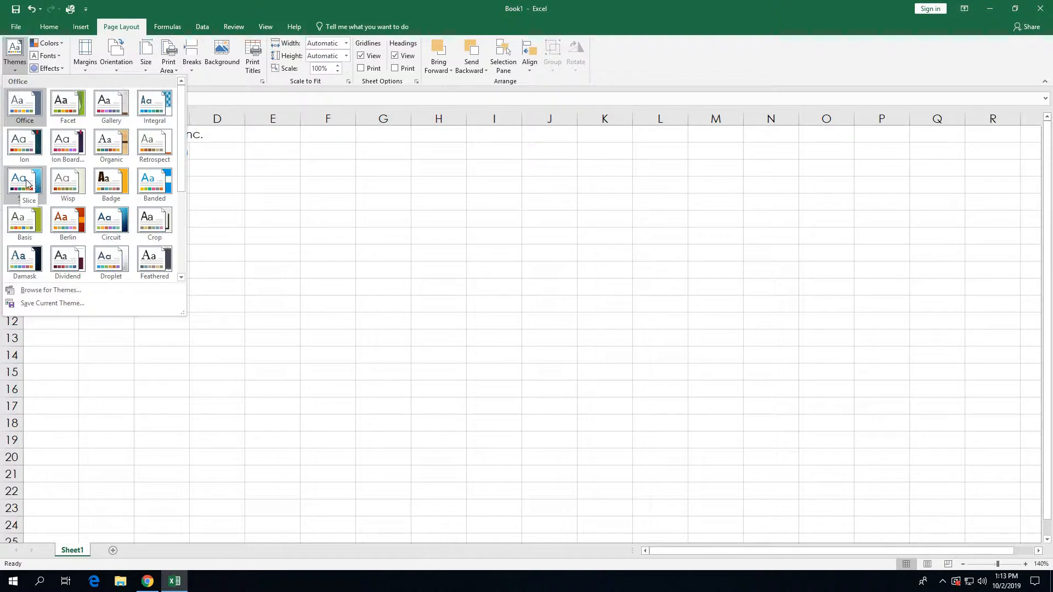
pyautogui.click(26, 182)
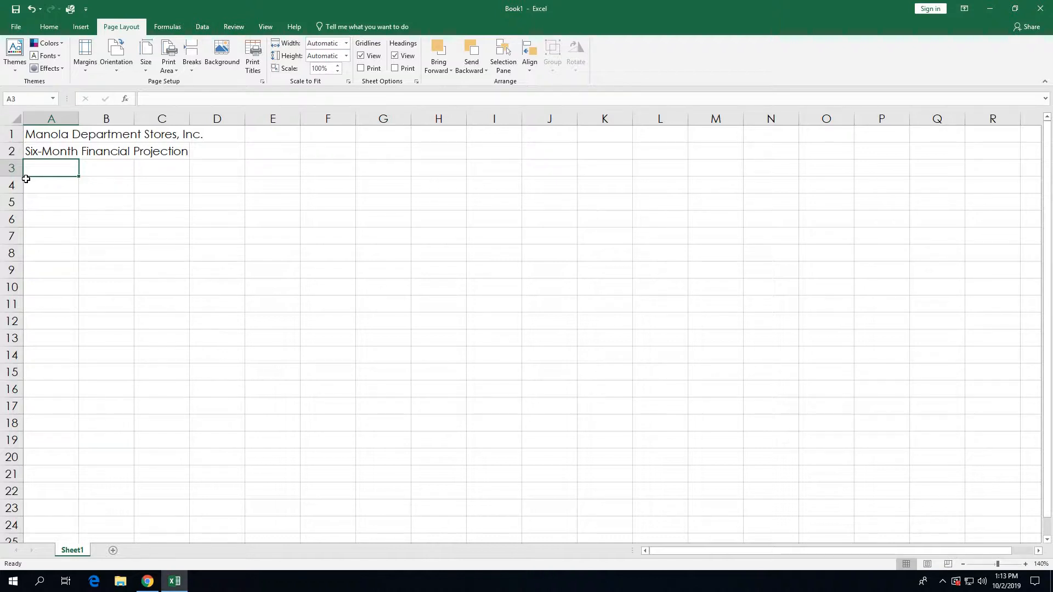
# Step: Enter the column heading January in cell B3 and keep that cell selected
pyautogui.click(44, 26)
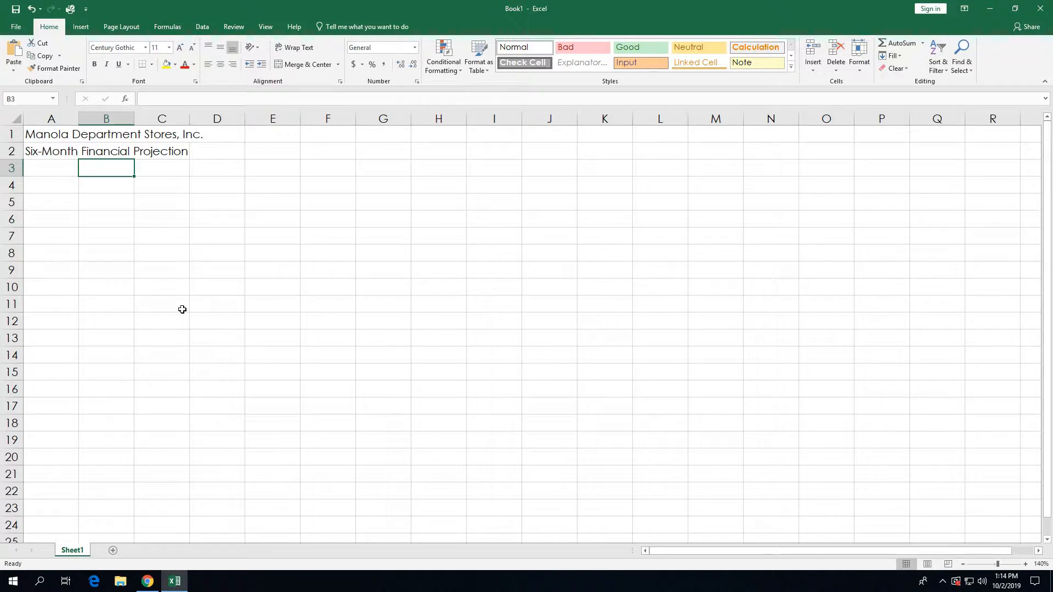
pyautogui.write('January')
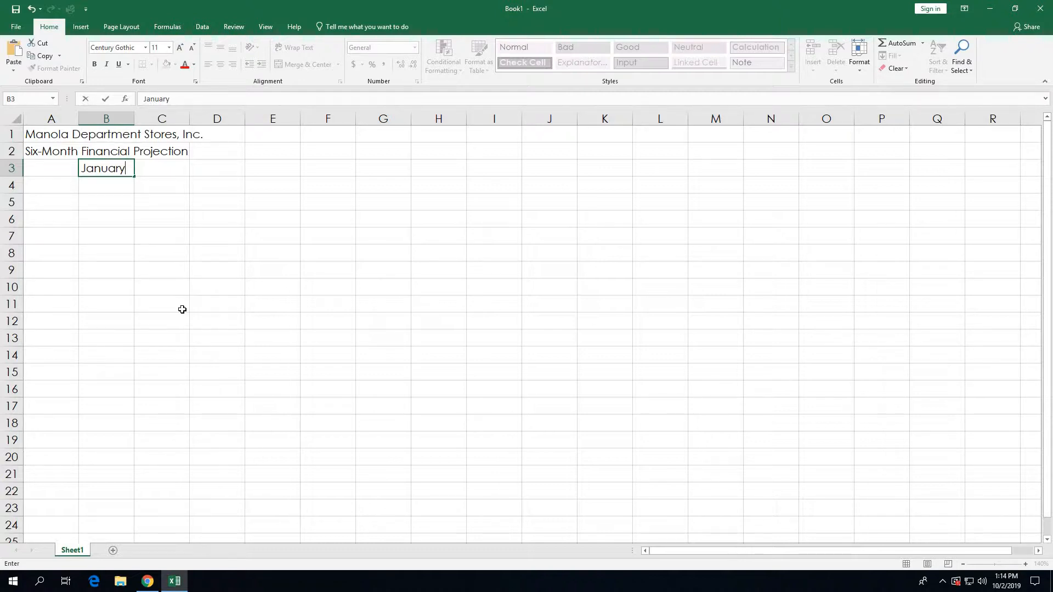
pyautogui.click(105, 101)
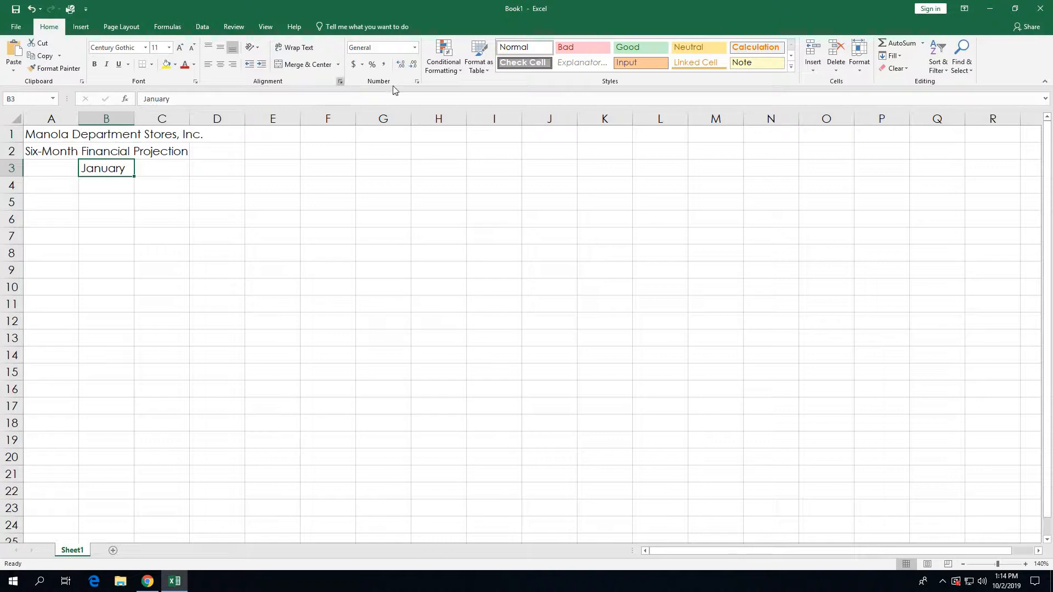
# Step: Rotate the January heading in B3 counterclockwise to a steep upward angle using the text orientation setting
pyautogui.click(340, 82)
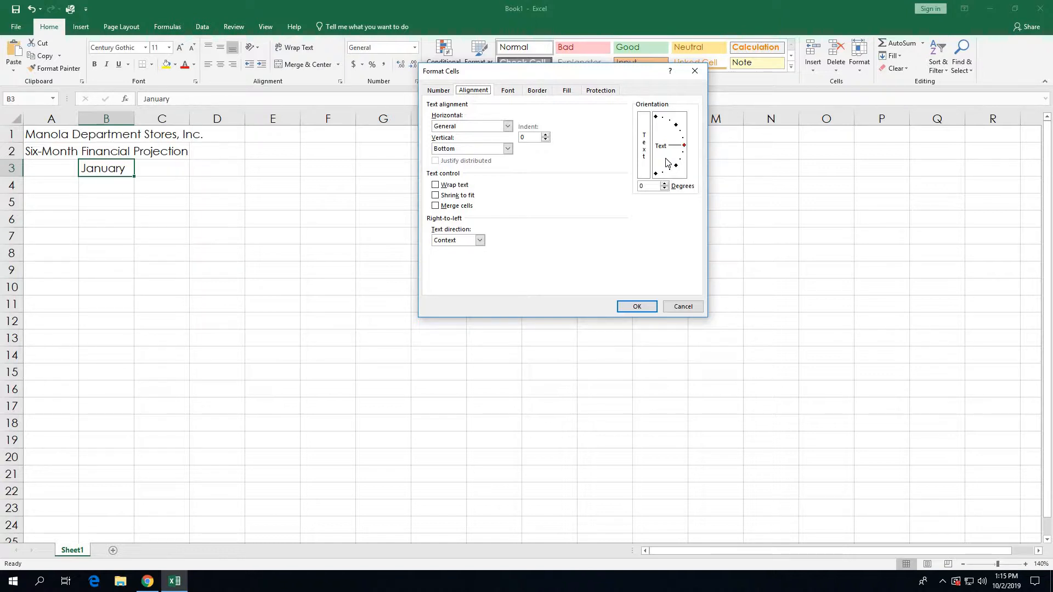
pyautogui.click(663, 122)
pyautogui.click(635, 307)
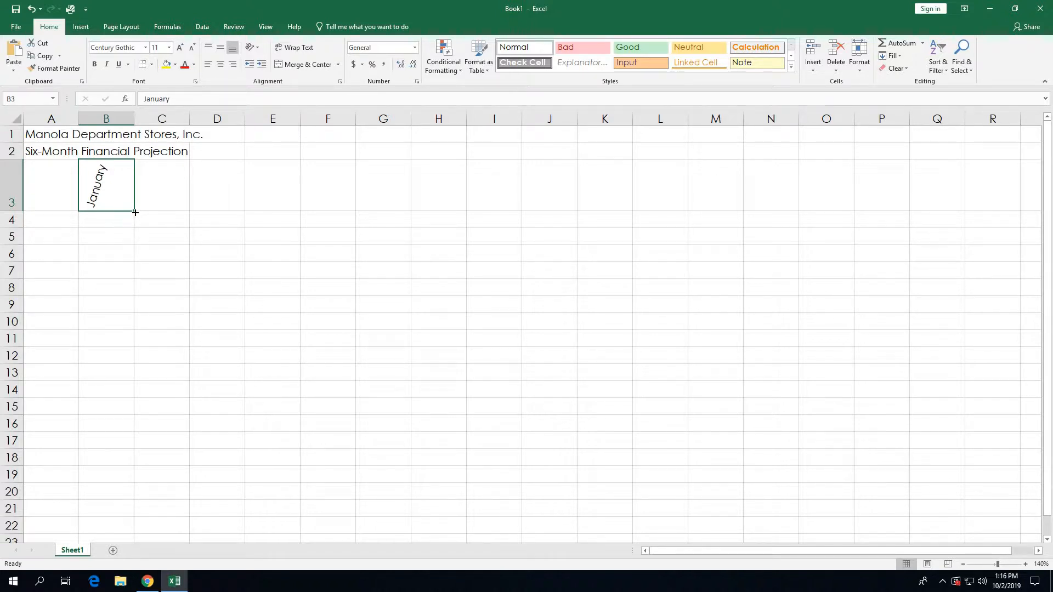
# Step: Extend the row 3 headings with February through June in C3:G3, Total in H3 and Chart in I3
pyautogui.moveTo(134, 212); pyautogui.dragTo(388, 206)
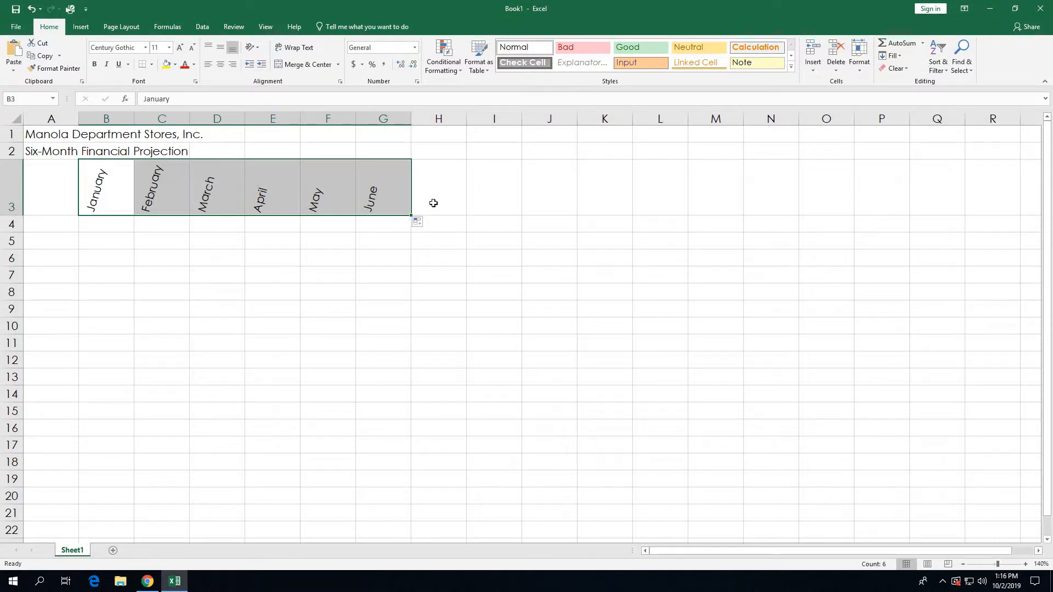
pyautogui.click(433, 203)
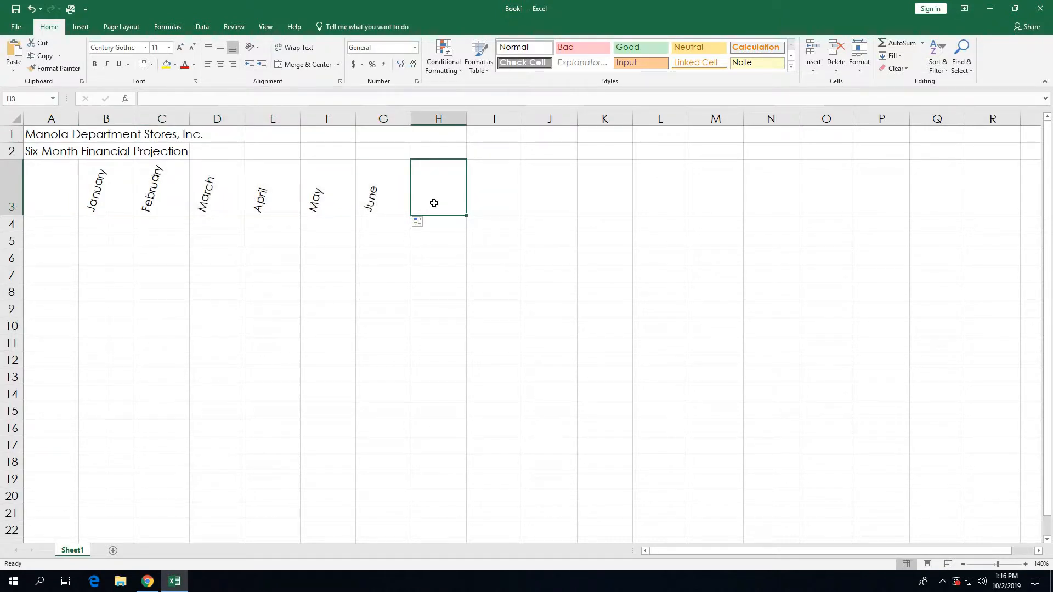
pyautogui.write('Total')
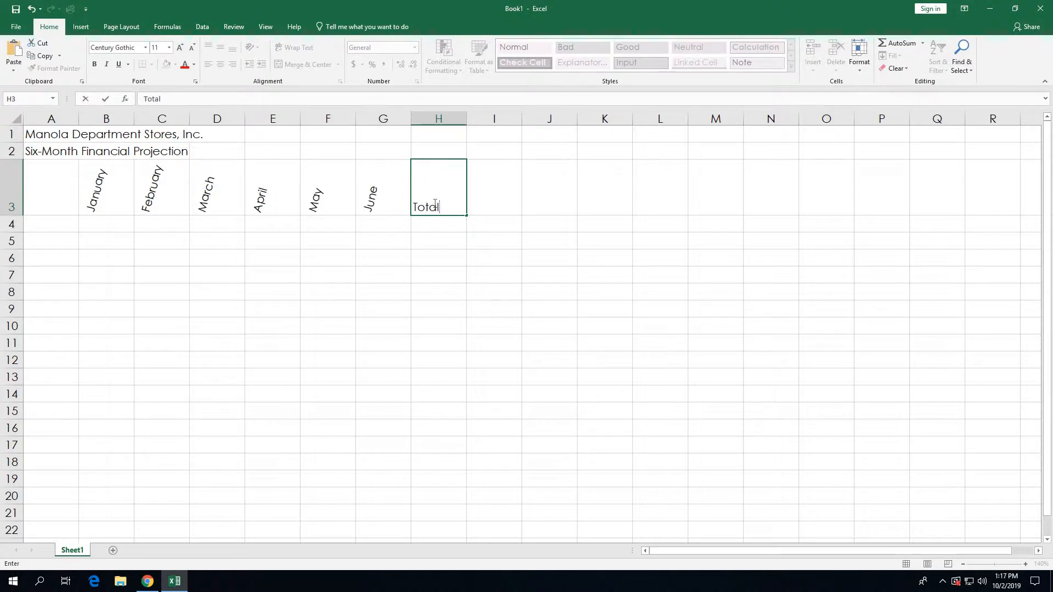
pyautogui.click(487, 192)
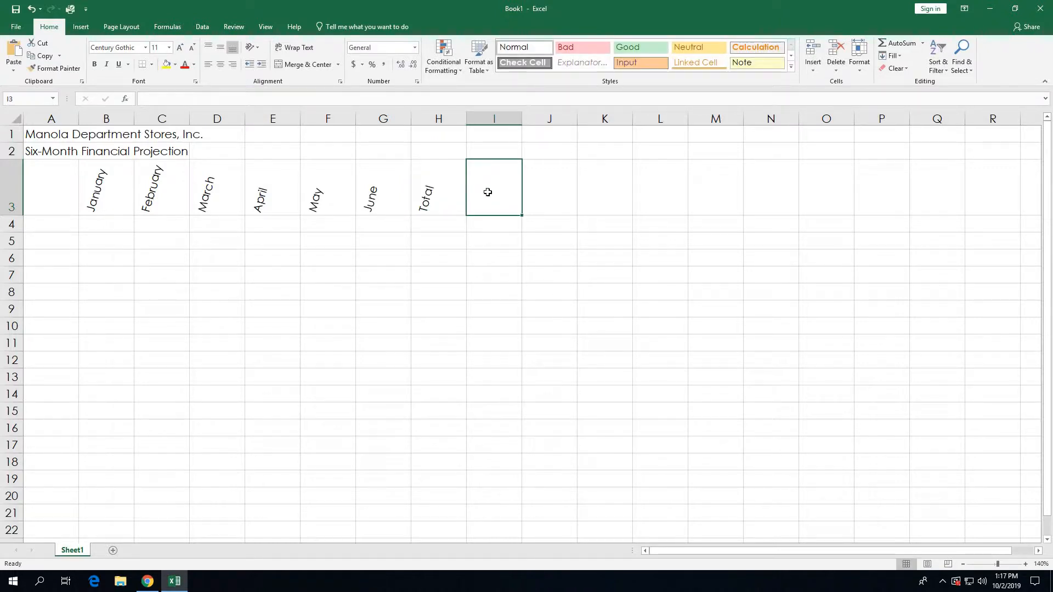
pyautogui.write('Chart')
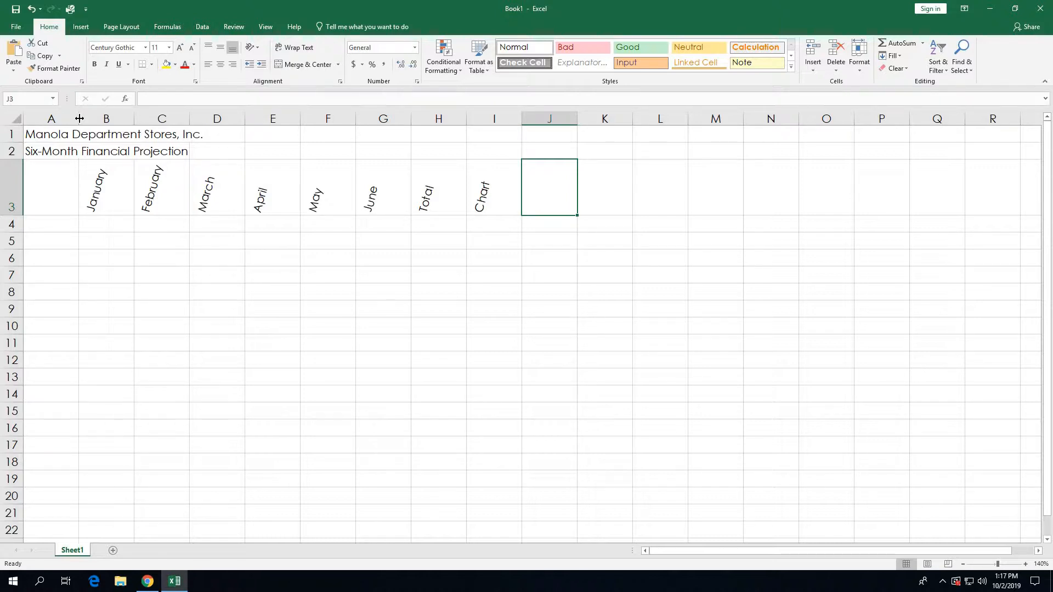
# Step: Widen column A to roughly four times its default width so that both title lines fit inside it
pyautogui.moveTo(80, 119); pyautogui.dragTo(262, 136)
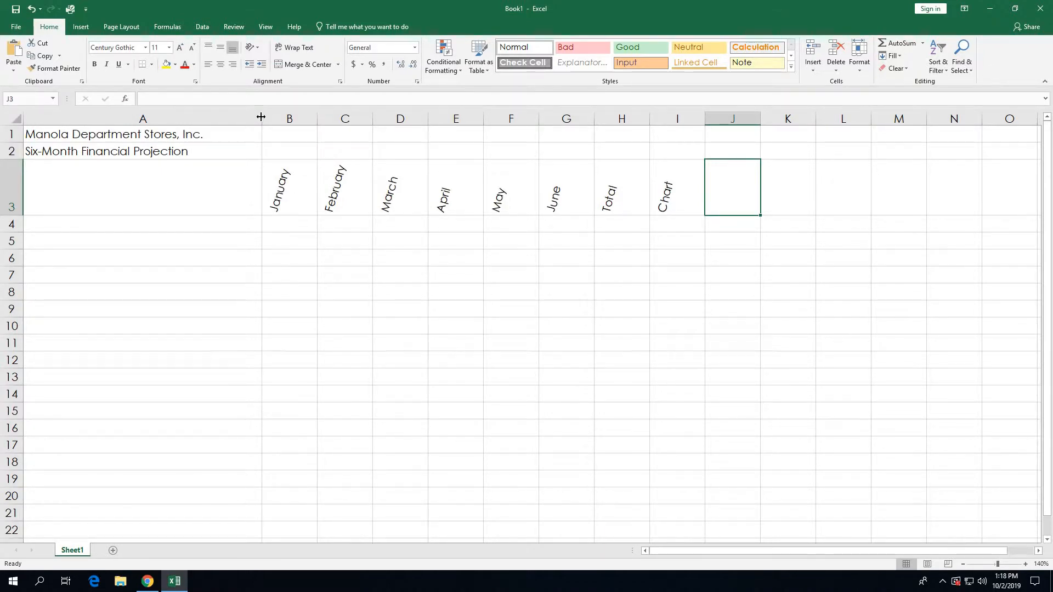
pyautogui.moveTo(261, 117); pyautogui.dragTo(260, 117)
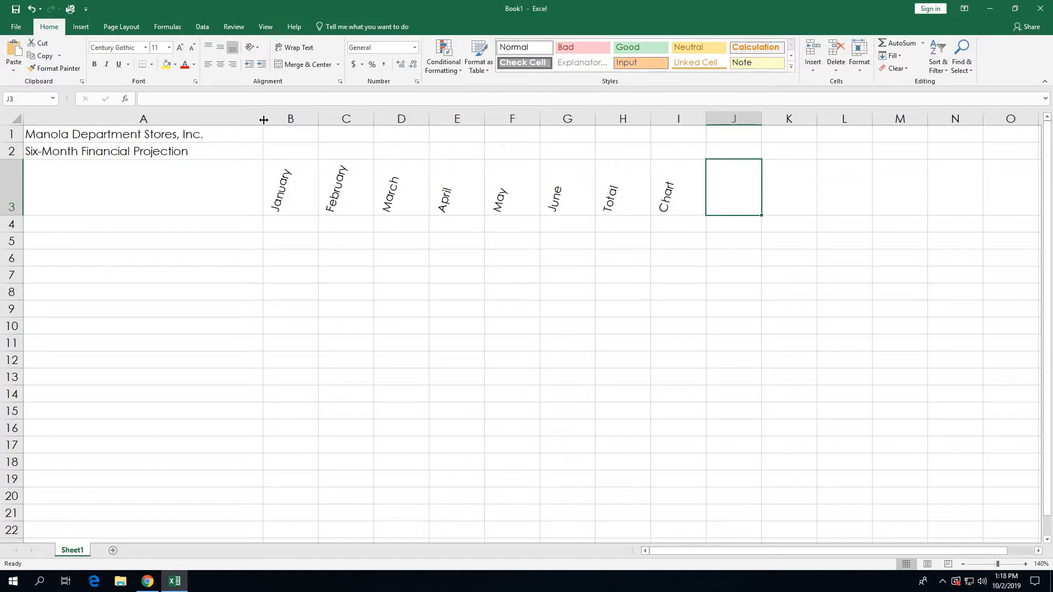
pyautogui.moveTo(263, 119); pyautogui.dragTo(264, 118)
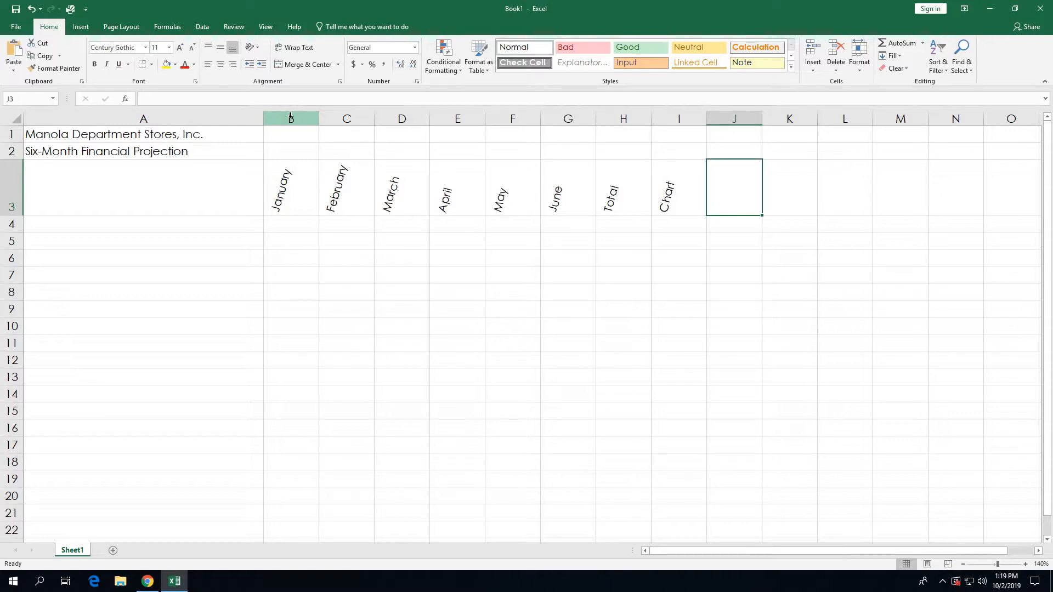
# Step: Widen the month columns B through G together to about 1.7 times their default width
pyautogui.click(290, 116)
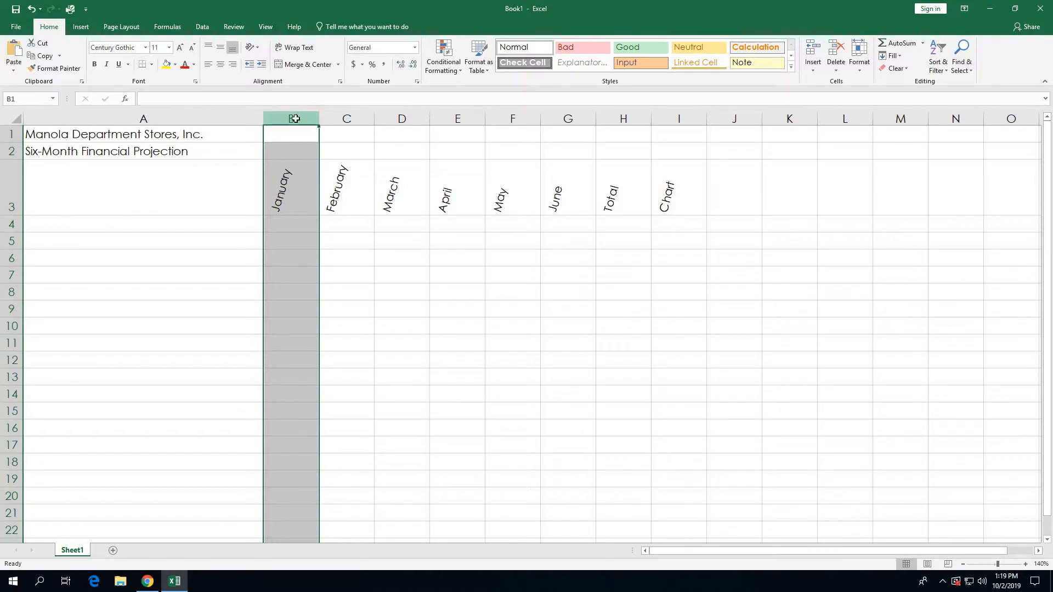
pyautogui.moveTo(295, 119); pyautogui.dragTo(555, 111)
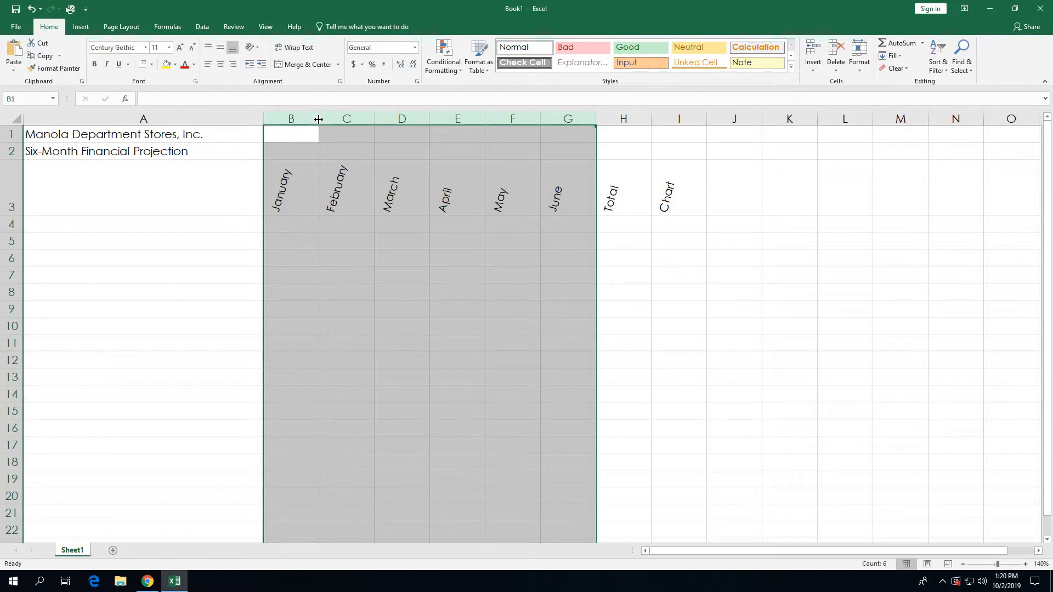
pyautogui.moveTo(318, 119); pyautogui.dragTo(358, 122)
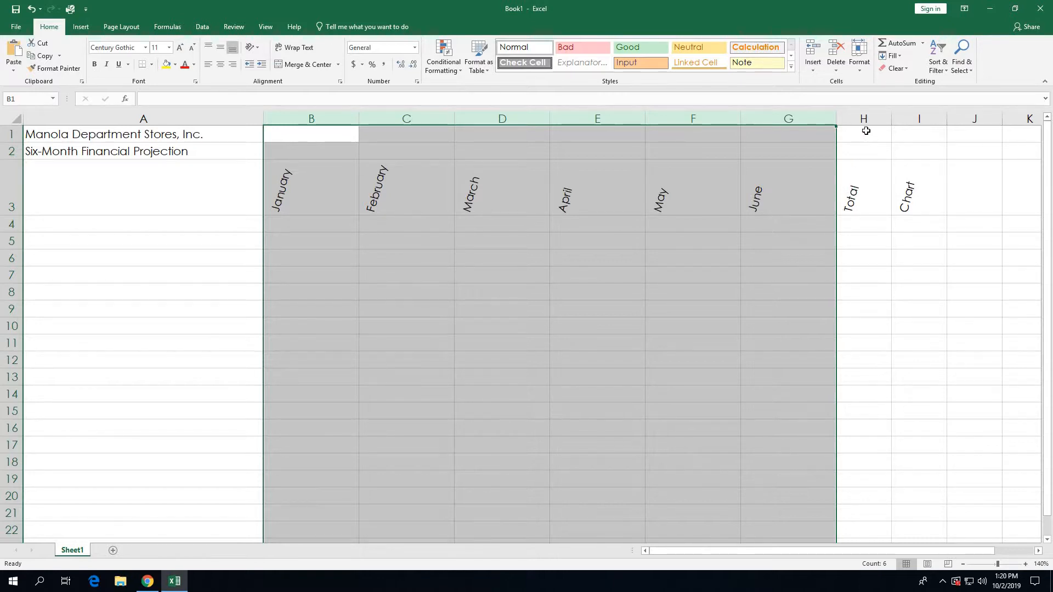
# Step: Widen the Total column H to about twice its default width
pyautogui.click(863, 116)
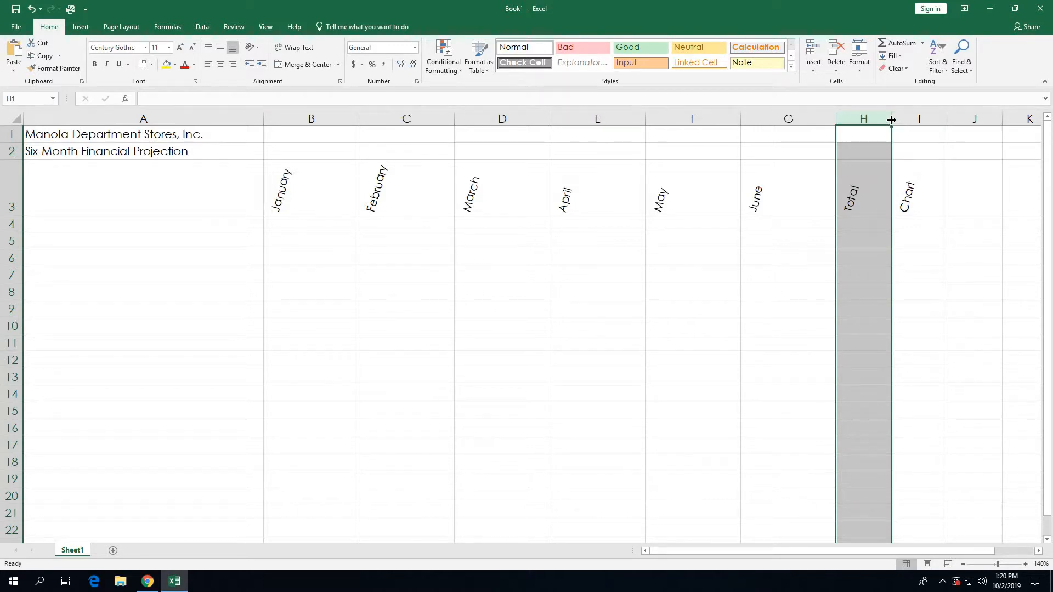
pyautogui.moveTo(890, 120); pyautogui.dragTo(950, 120)
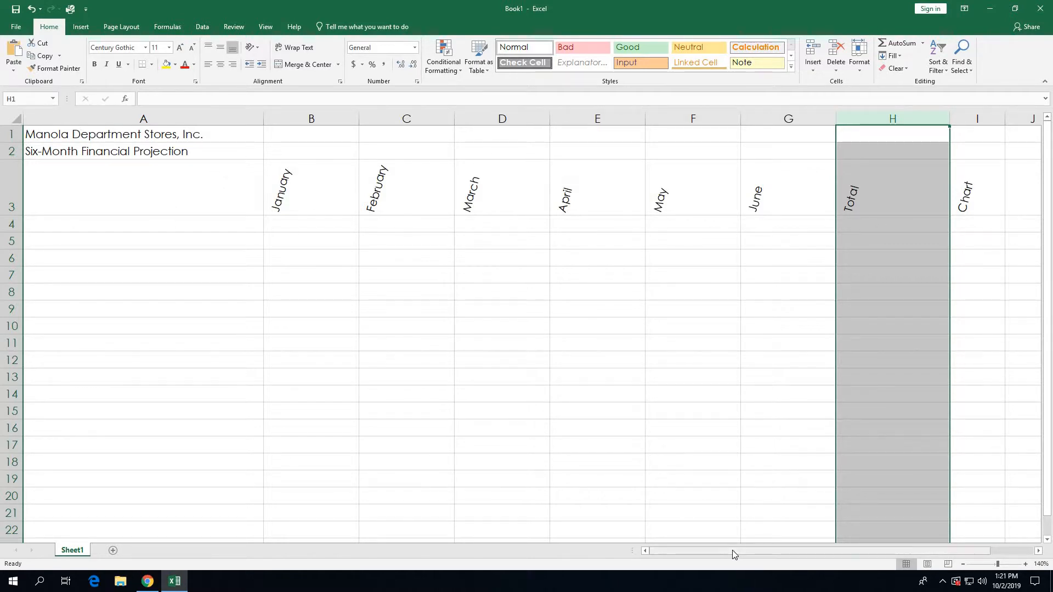
# Step: Enter the row titles Revenue, Cost of Goods Sold and Gross Margin in A4:A6
pyautogui.click(127, 224)
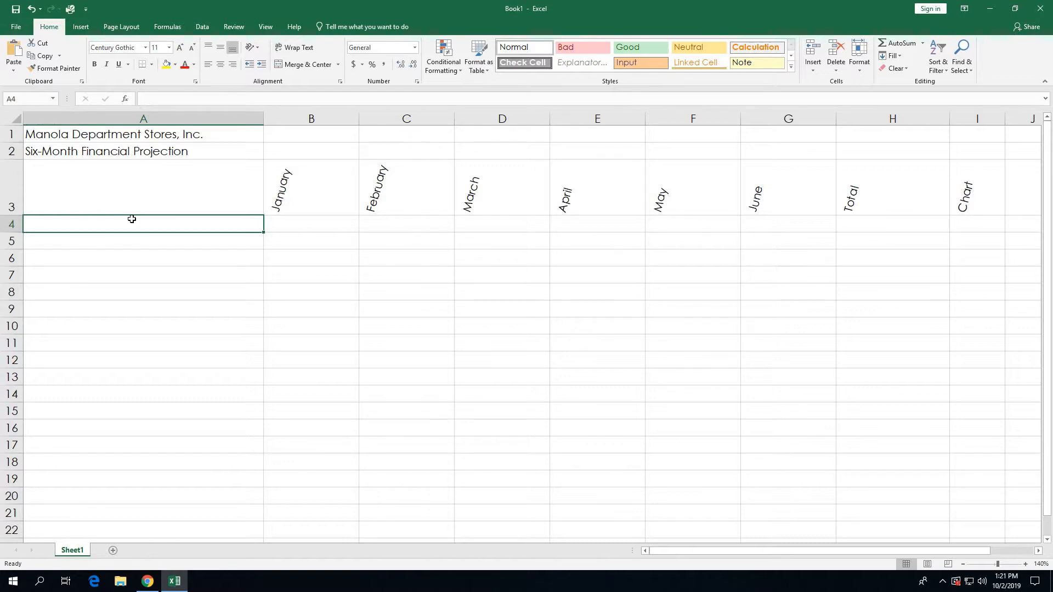
pyautogui.write('Revenue')
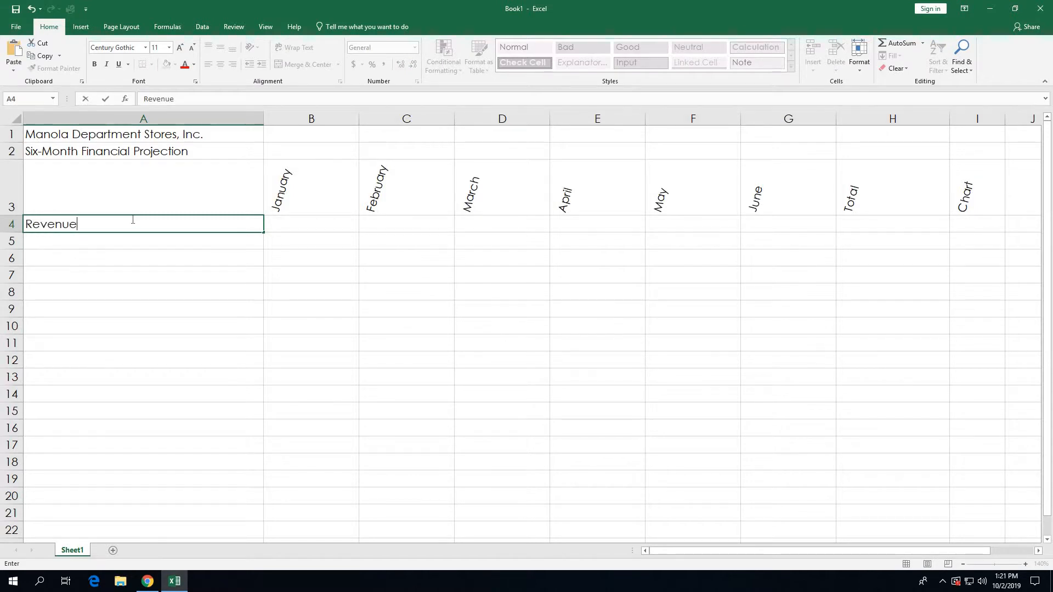
pyautogui.press('Return')
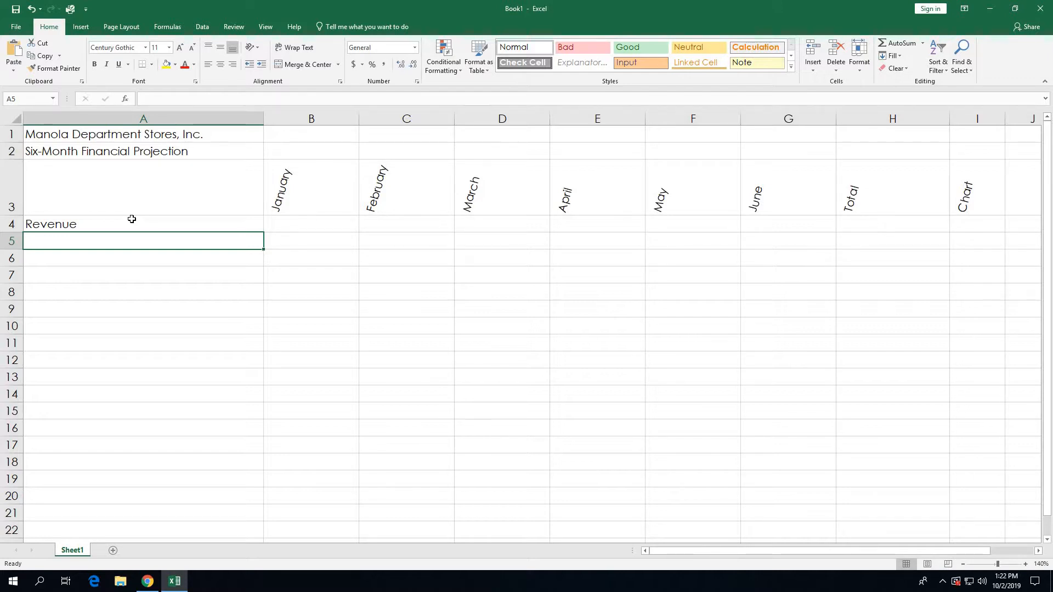
pyautogui.write('Cost')
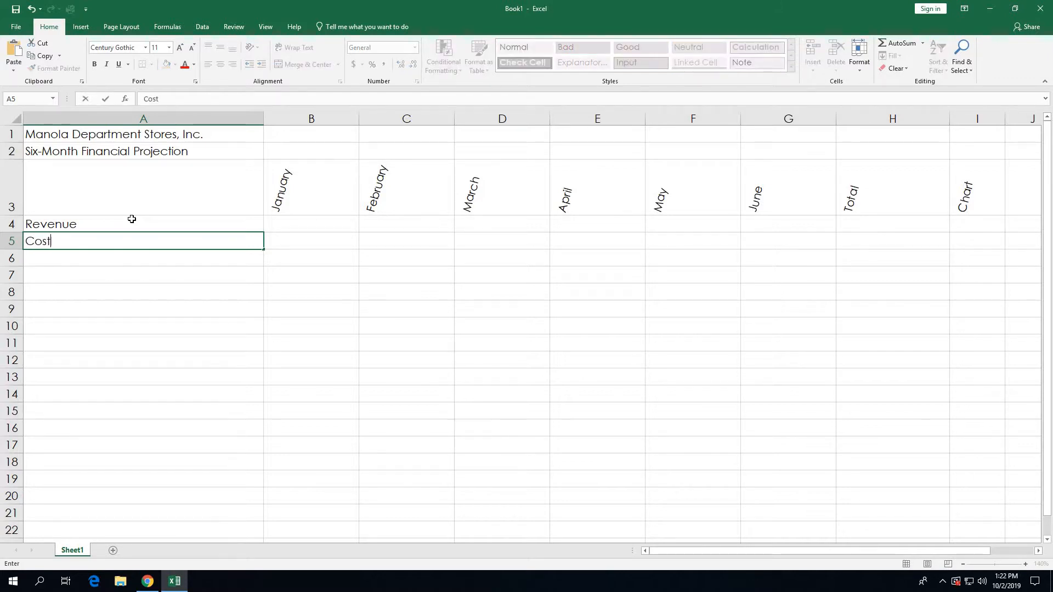
pyautogui.write(' of Goods Sold')
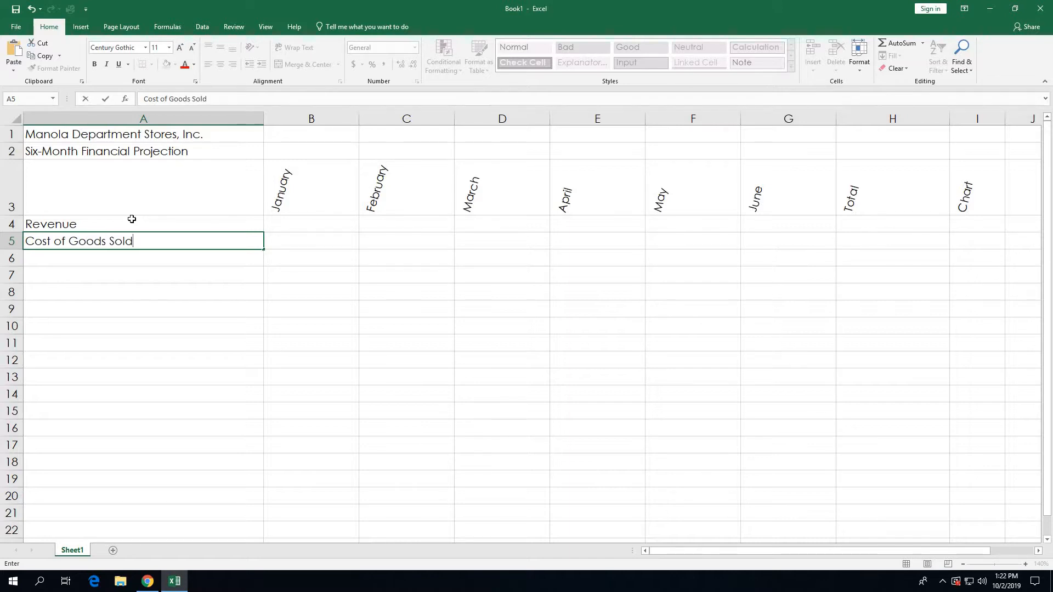
pyautogui.press('Return')
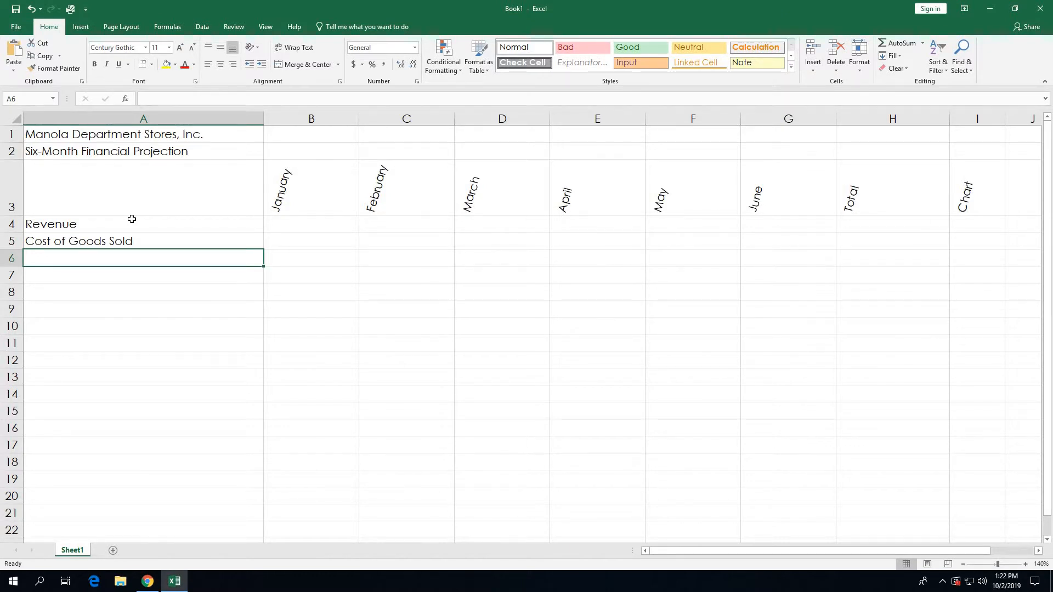
pyautogui.write('Gross Margin')
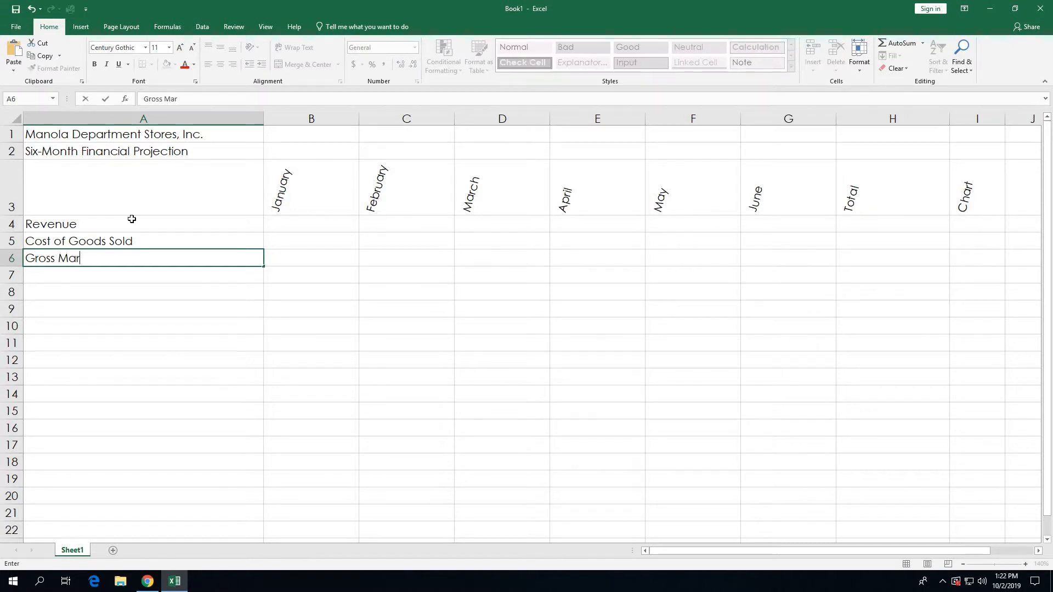
pyautogui.press('Return')
pyautogui.press('Return')
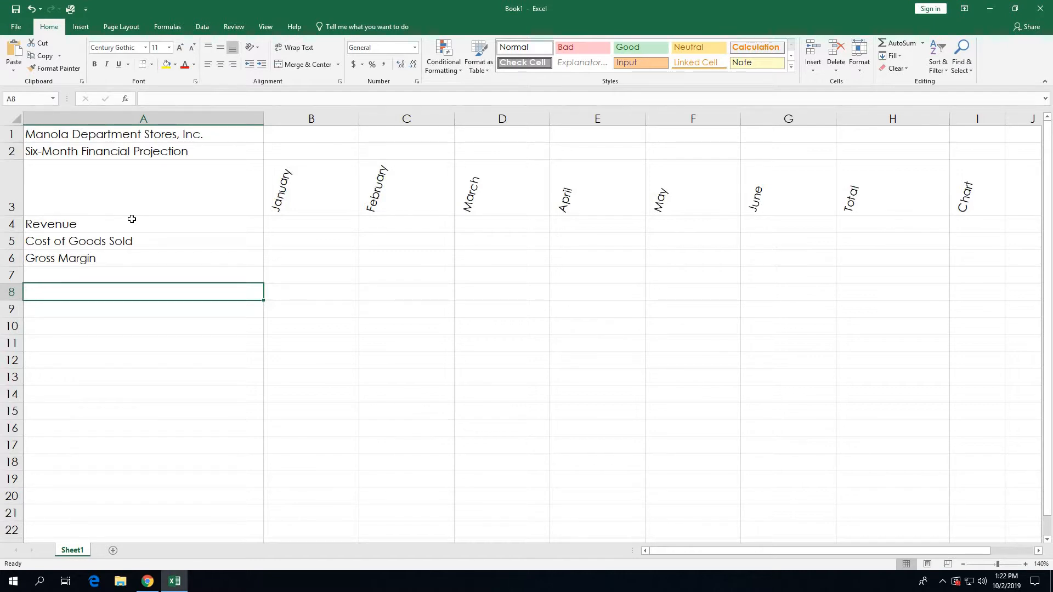
# Step: Enter the Expenses heading in A8, followed by Bonus in A9 and Salary in A10
pyautogui.write('Exp')
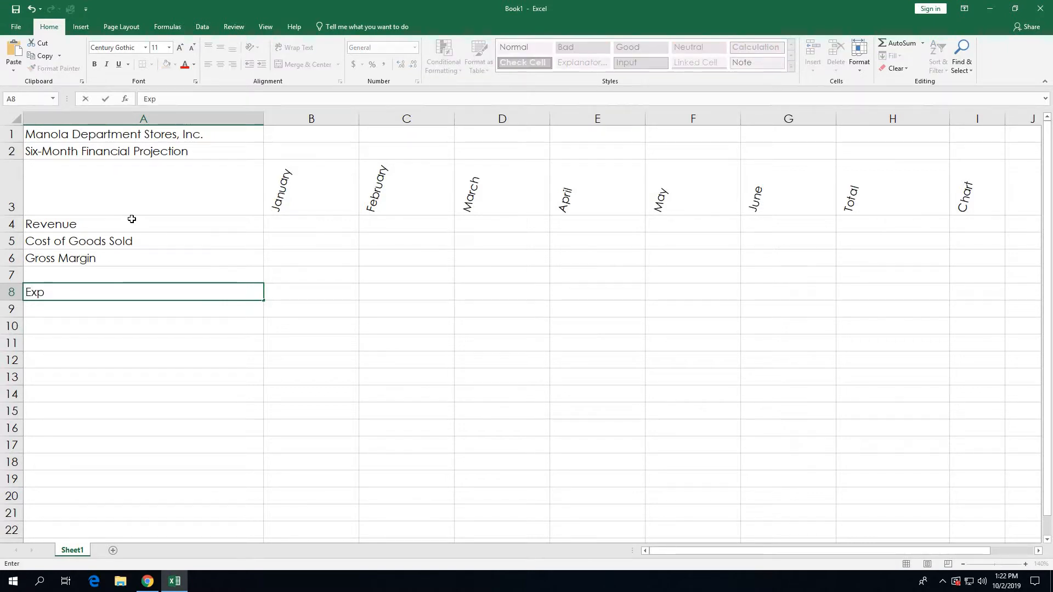
pyautogui.write('enses')
pyautogui.press('Return')
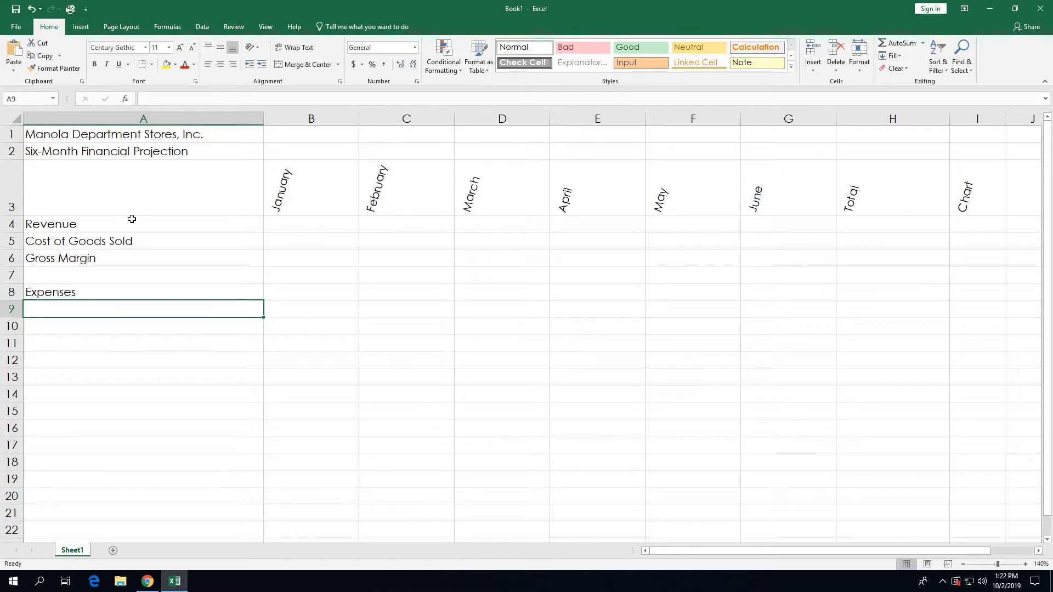
pyautogui.write('Bonus')
pyautogui.press('Return')
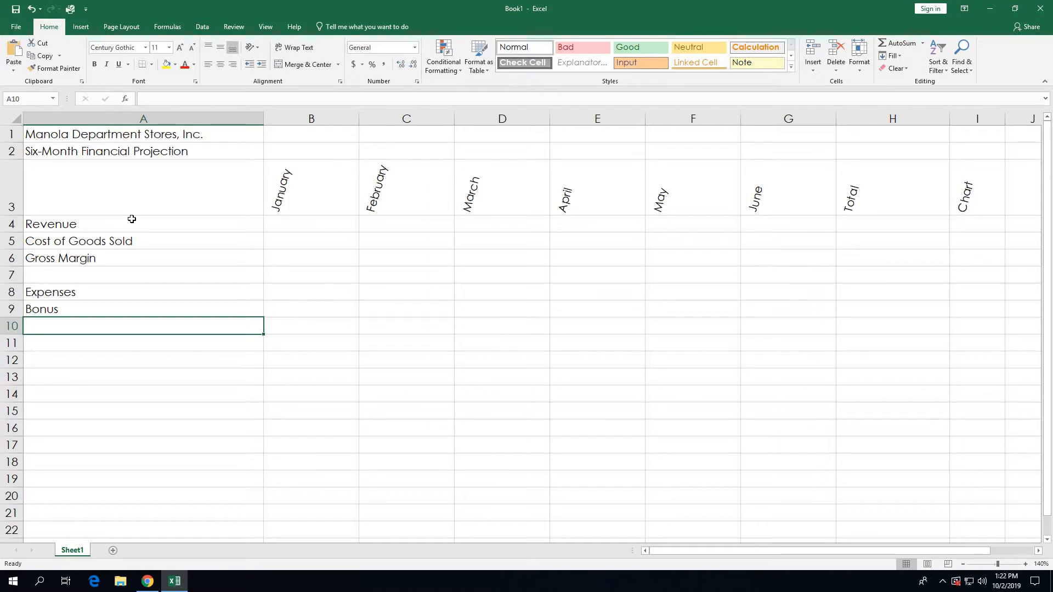
pyautogui.write('Salary')
pyautogui.press('Return')
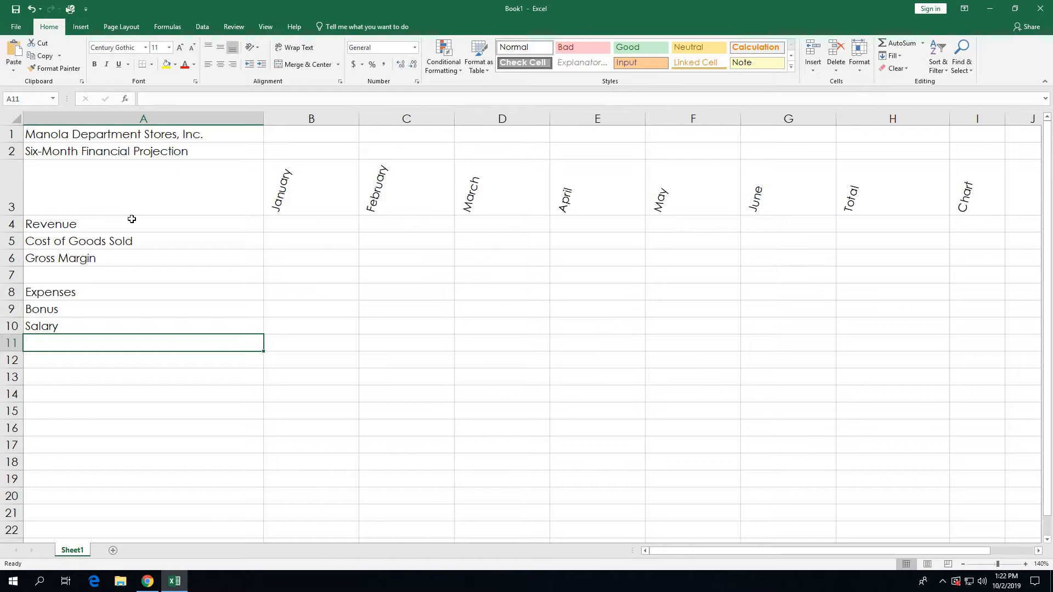
# Step: Continue the expense list with Site Rental, Marketing and Miscellaneous in A11:A13
pyautogui.write('Site')
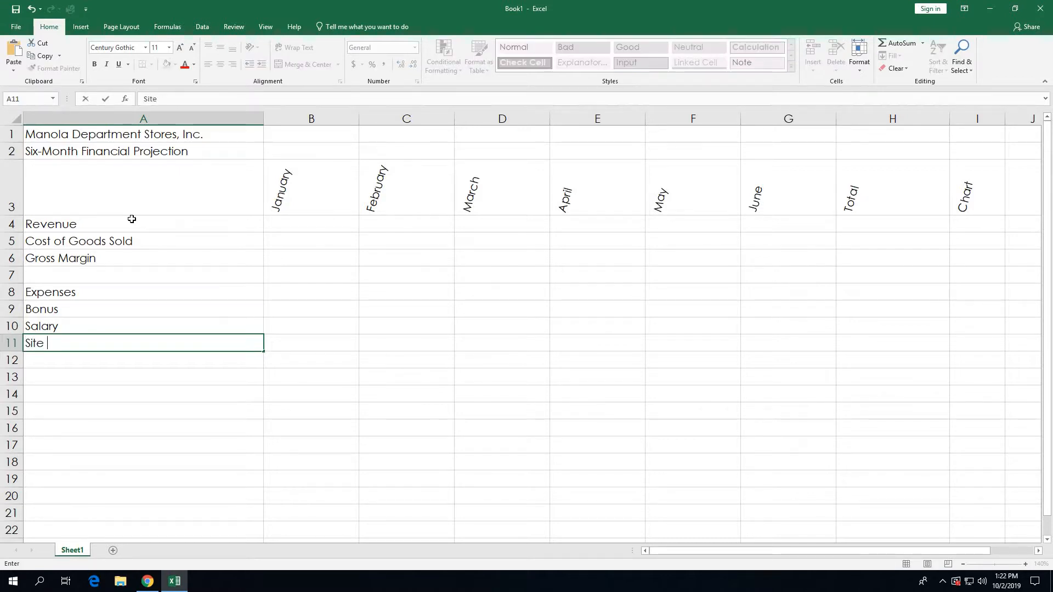
pyautogui.write(' REnta')
pyautogui.press('BackSpace')
pyautogui.press('BackSpace')
pyautogui.press('BackSpace')
pyautogui.press('BackSpace')
pyautogui.write('ental')
pyautogui.press('Return')
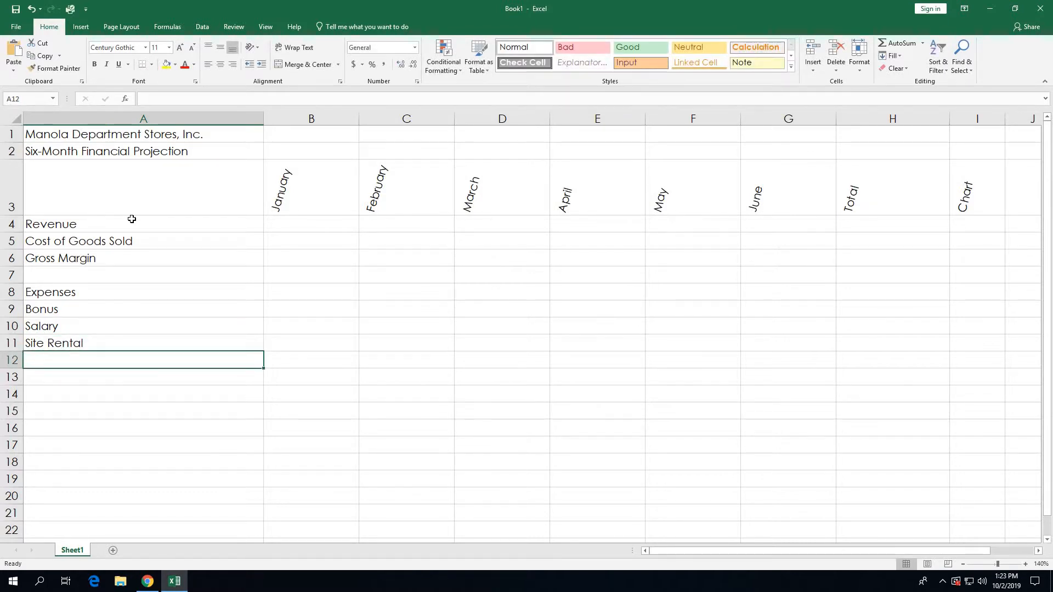
pyautogui.write('Marketing')
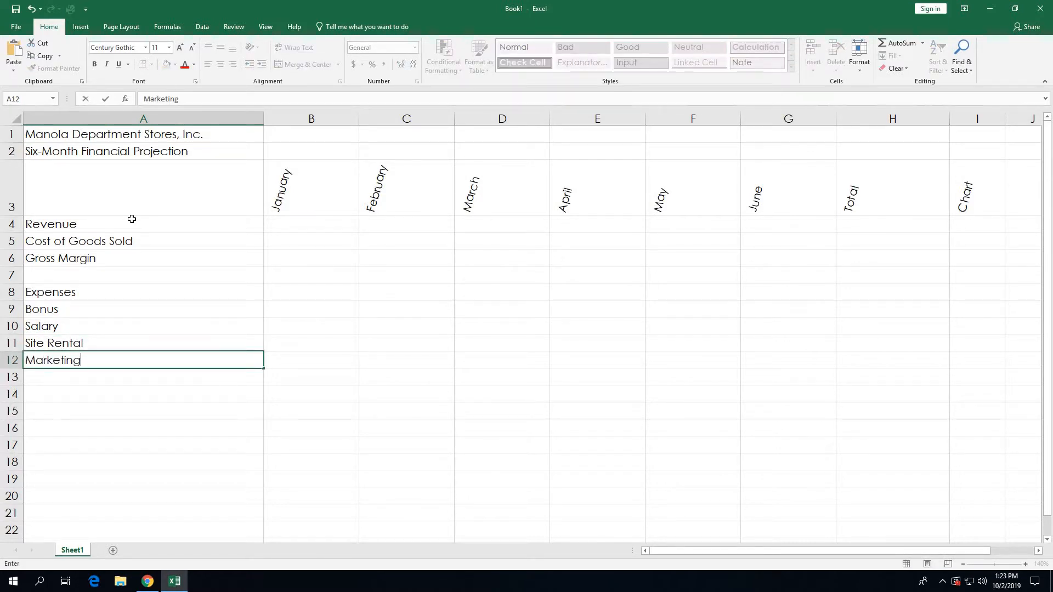
pyautogui.press('Return')
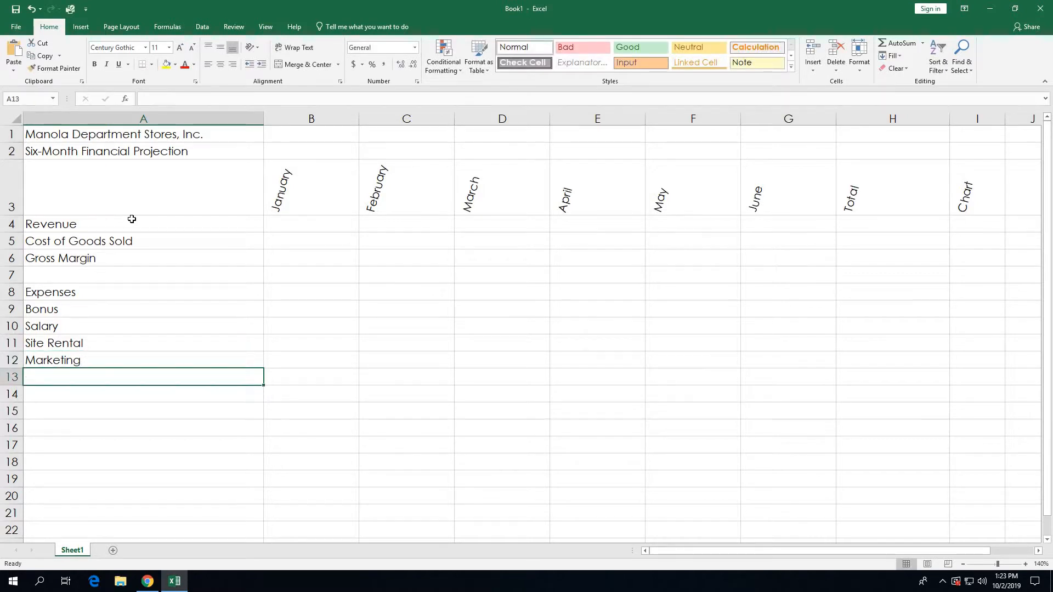
pyautogui.write('Miscel')
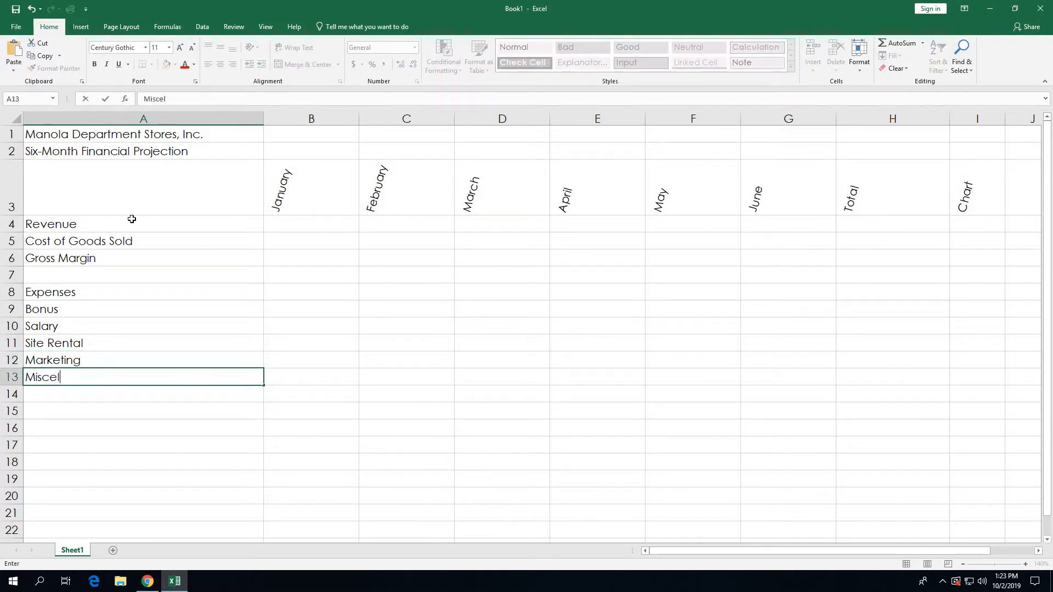
pyautogui.write('laneous')
pyautogui.press('Return')
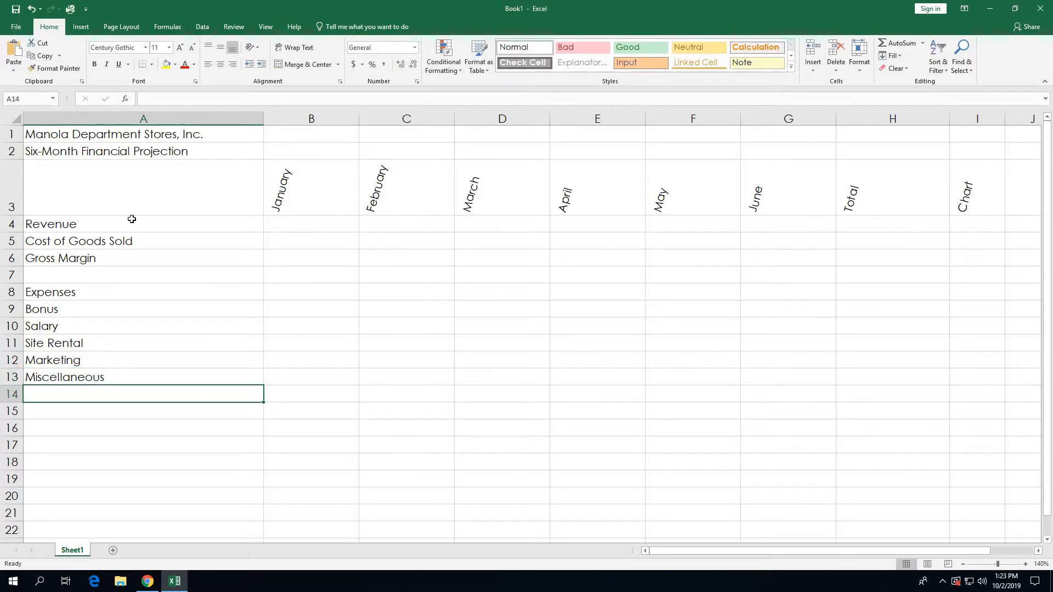
# Step: Enter Total Expenses in A14 and, after a blank row, Operating Income in A16
pyautogui.write('Total')
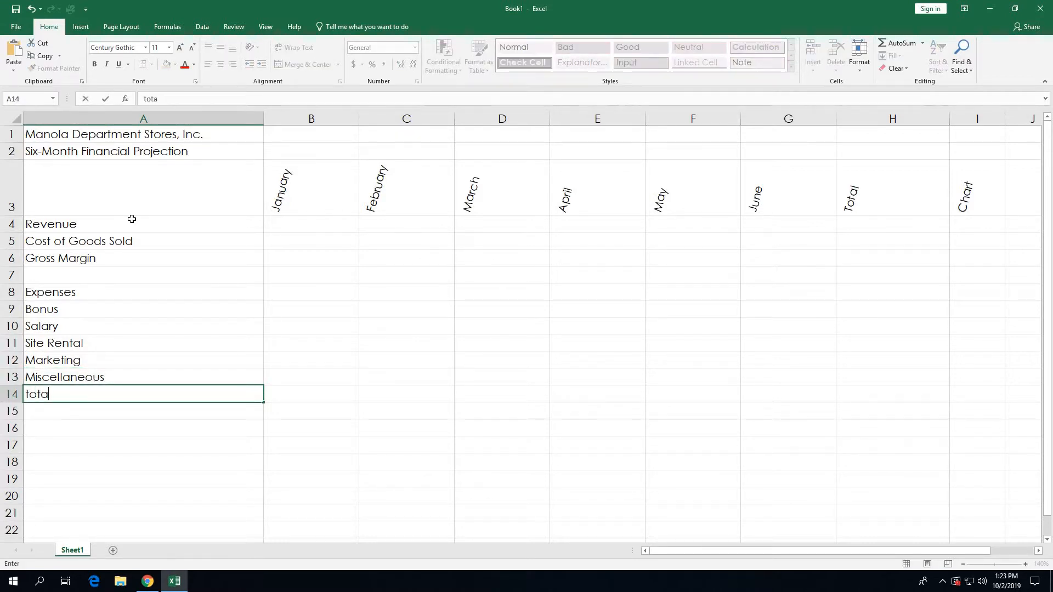
pyautogui.press('BackSpace')
pyautogui.press('BackSpace')
pyautogui.press('BackSpace')
pyautogui.press('BackSpace')
pyautogui.press('BackSpace')
pyautogui.write('Total Expenses')
pyautogui.press('Return')
pyautogui.press('Return')
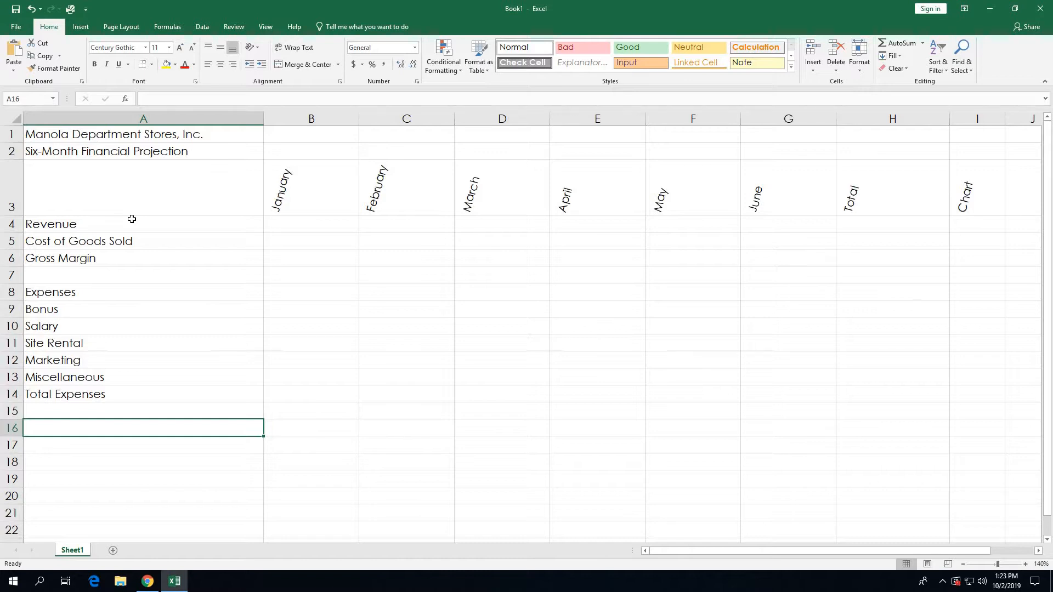
pyautogui.write('Operat')
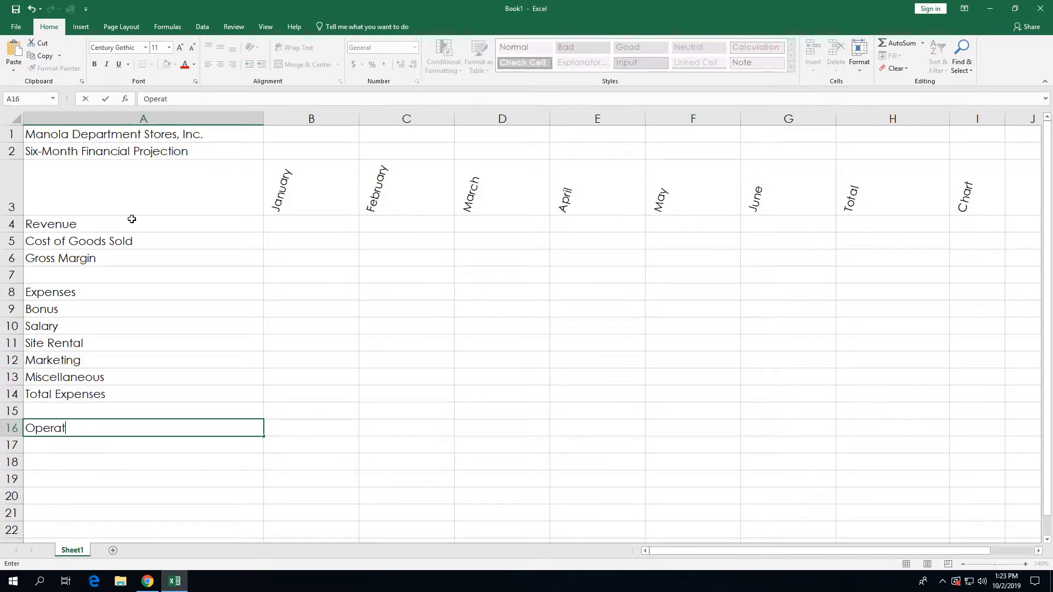
pyautogui.write('ing Income')
pyautogui.click(80, 463)
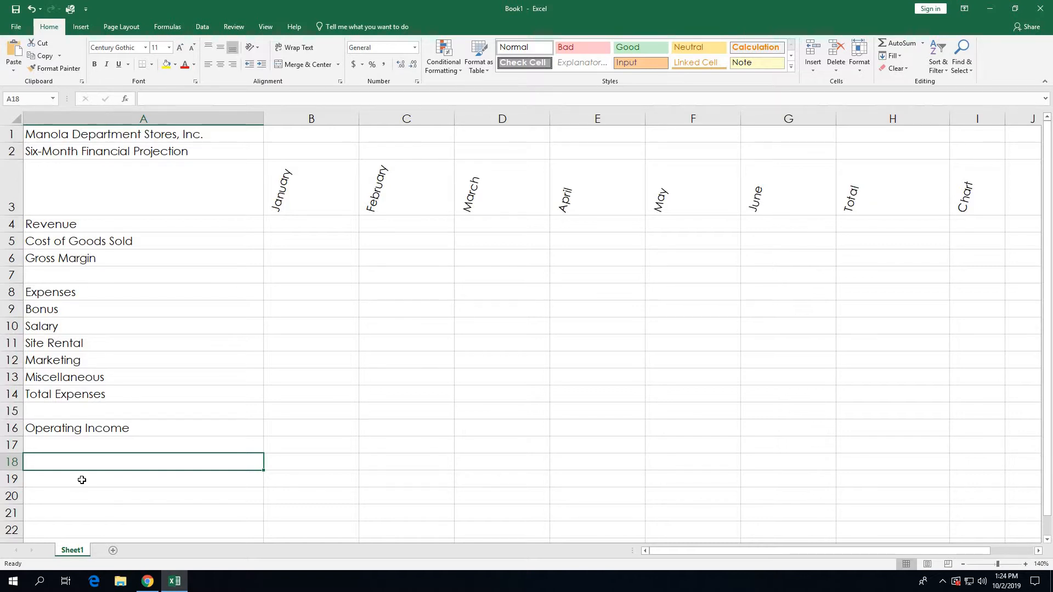
# Step: Indent Cost of Goods Sold in A5 and the expense items in A9:A13 by one level
pyautogui.click(81, 244)
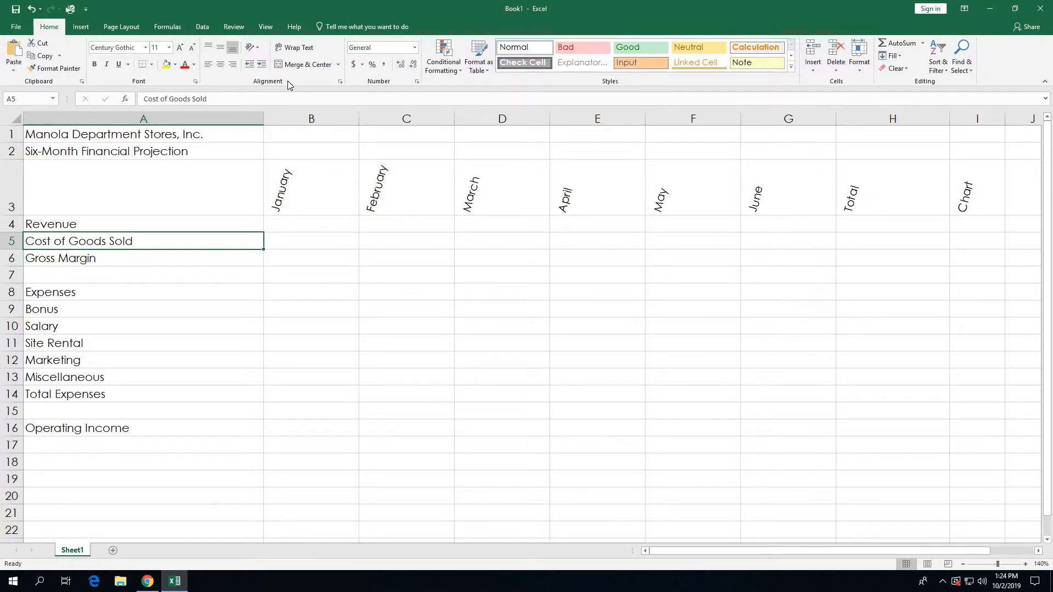
pyautogui.click(260, 67)
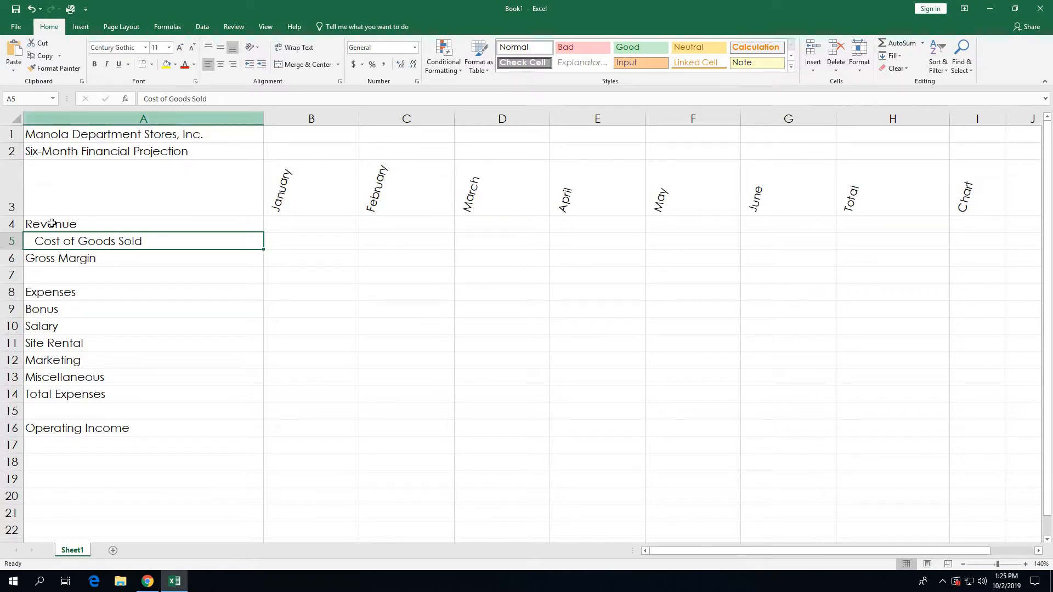
pyautogui.click(44, 310)
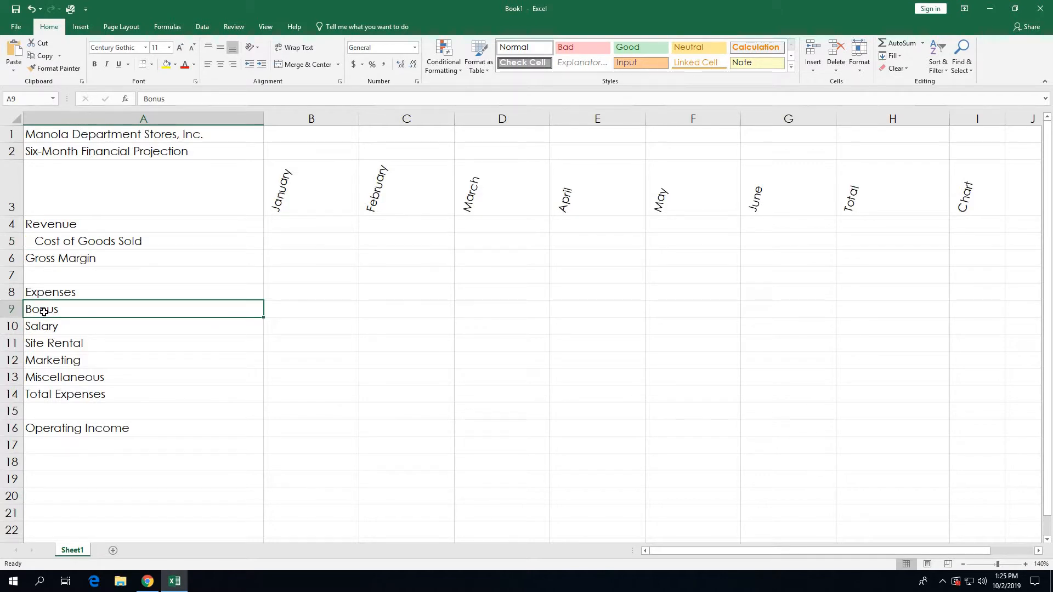
pyautogui.hotkey('shift', 'Down')
pyautogui.hotkey('shift', 'Down')
pyautogui.hotkey('shift', 'Down')
pyautogui.hotkey('shift', 'Down')
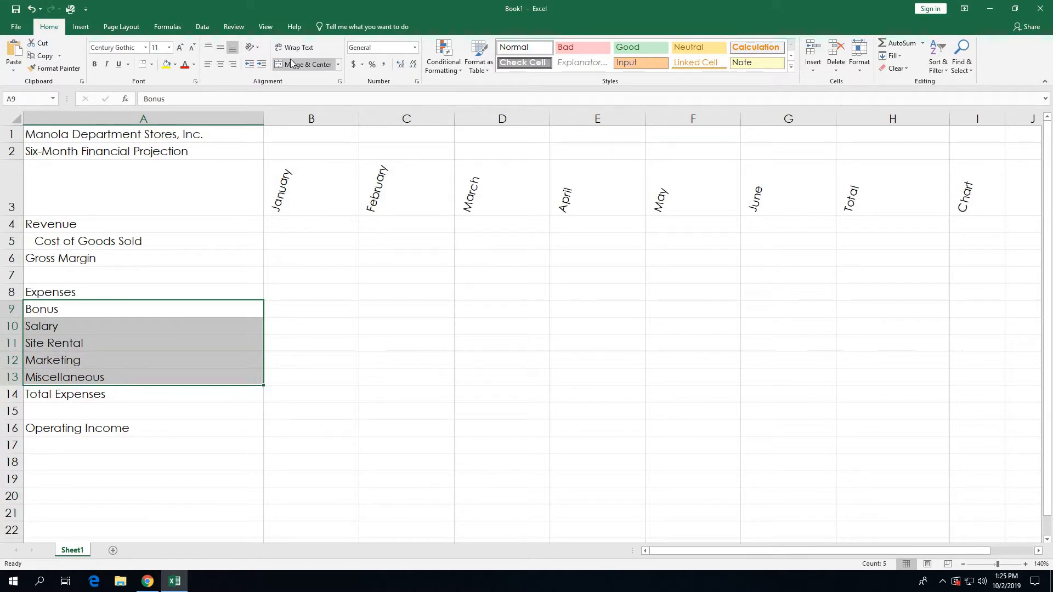
pyautogui.click(262, 66)
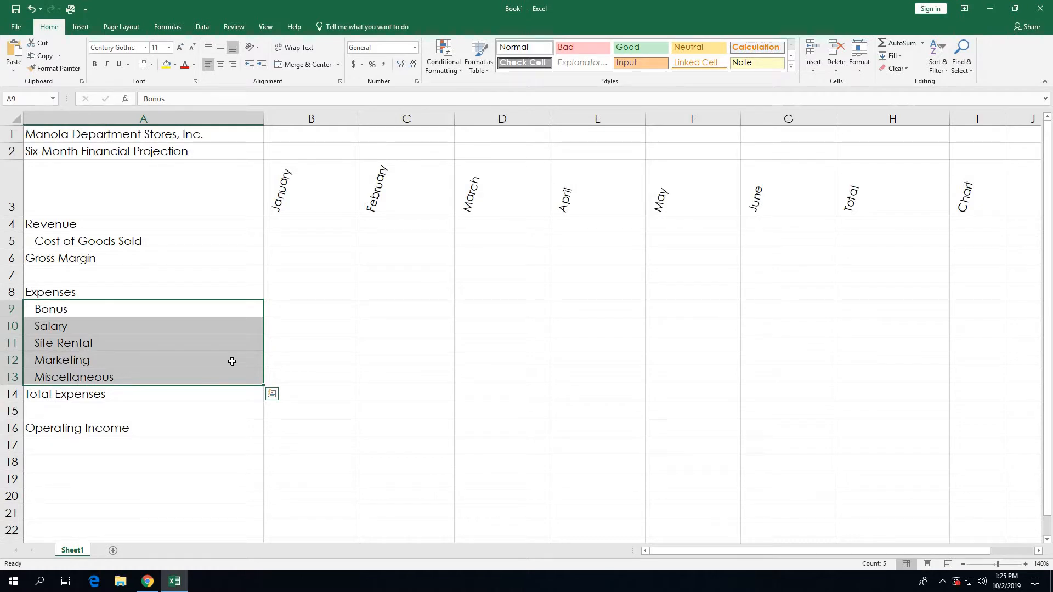
# Step: Enter the section heading What-If Assumptions in A18
pyautogui.click(77, 464)
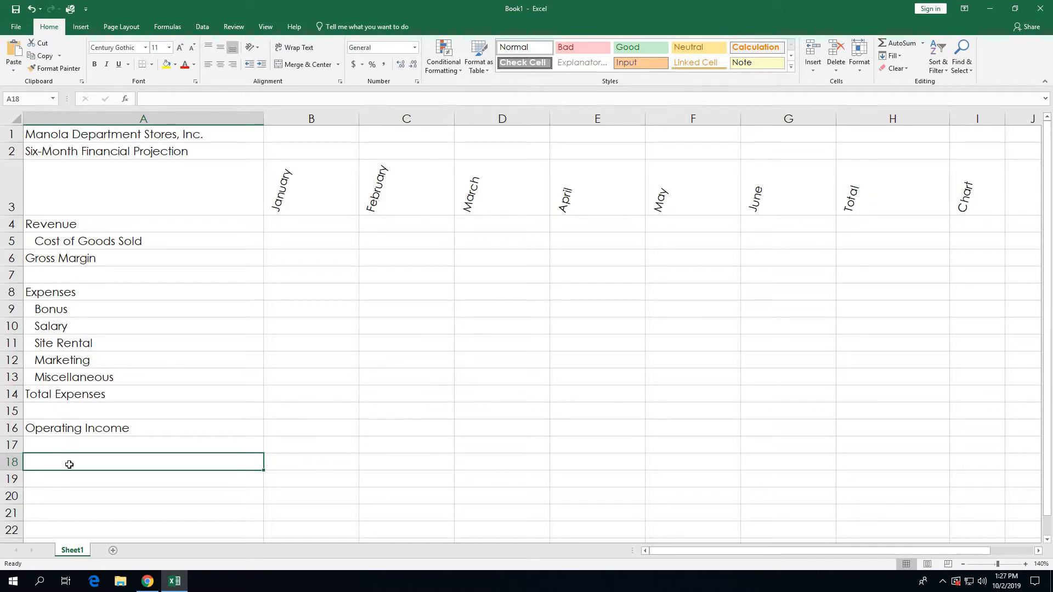
pyautogui.write('Wa')
pyautogui.press('BackSpace')
pyautogui.write('a')
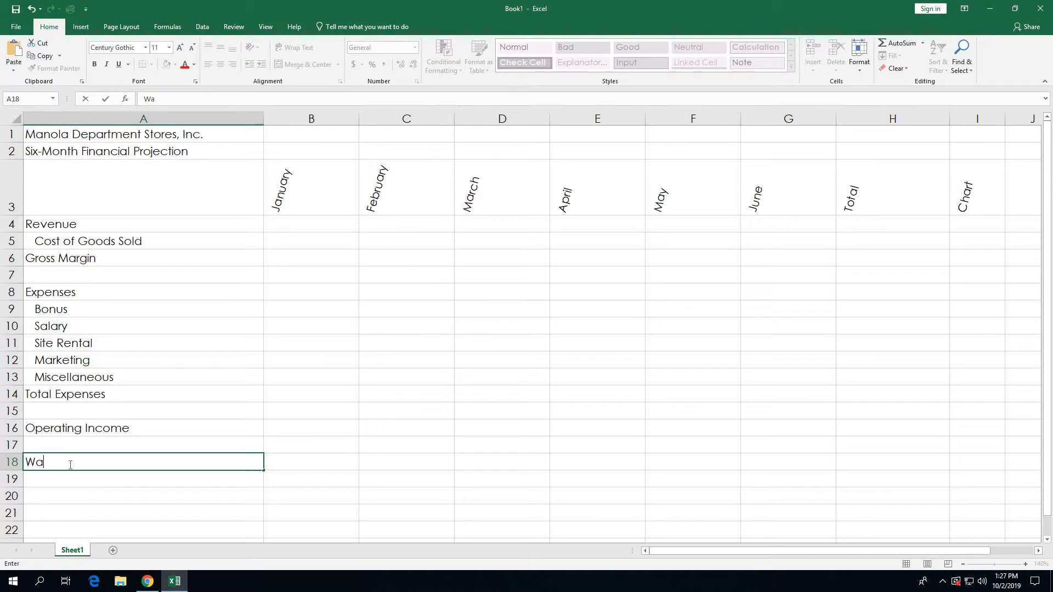
pyautogui.press('BackSpace')
pyautogui.write('hat-If Assumptions')
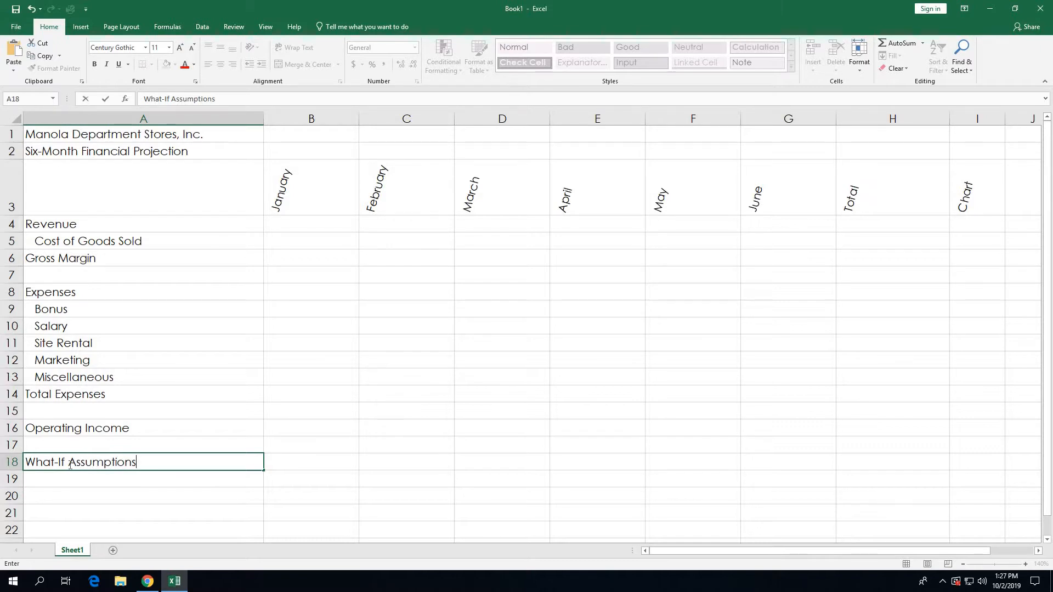
pyautogui.click(106, 98)
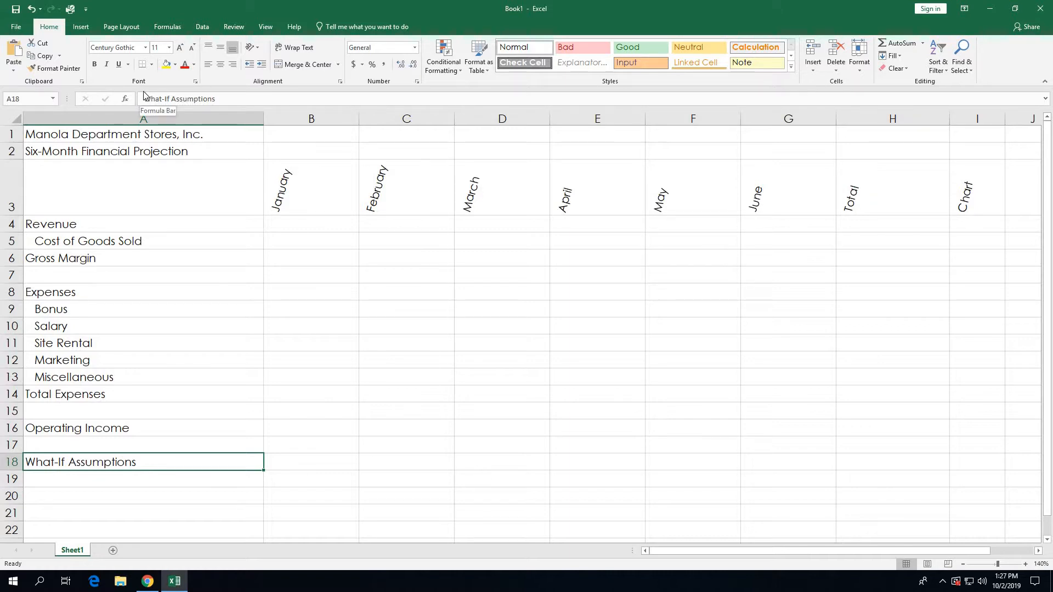
# Step: Copy the expense items in A9:A13 and paste them under What-If Assumptions, starting in A19
pyautogui.moveTo(57, 312); pyautogui.dragTo(51, 378)
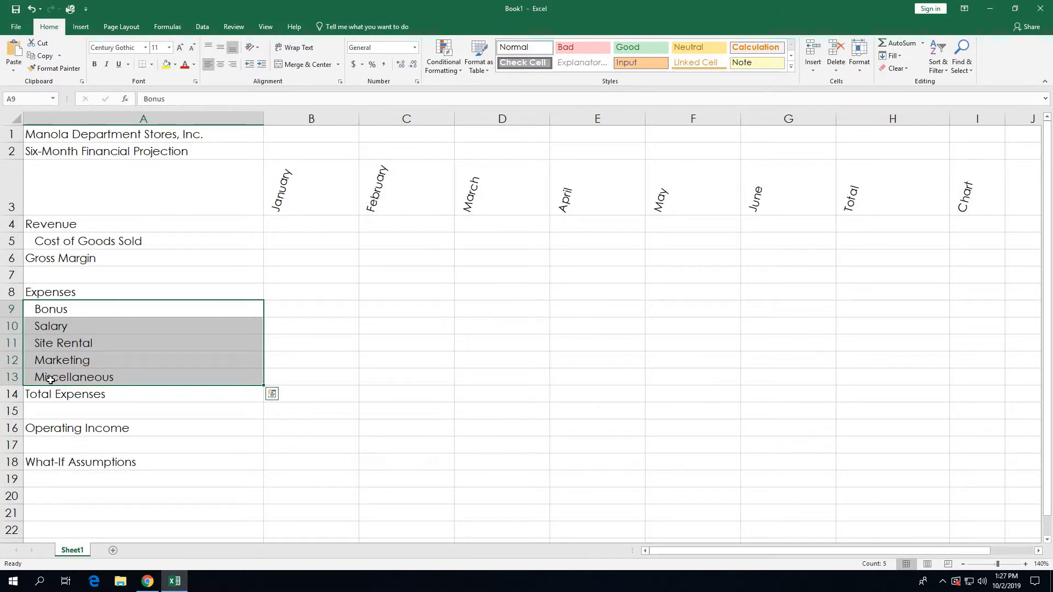
pyautogui.click(37, 60)
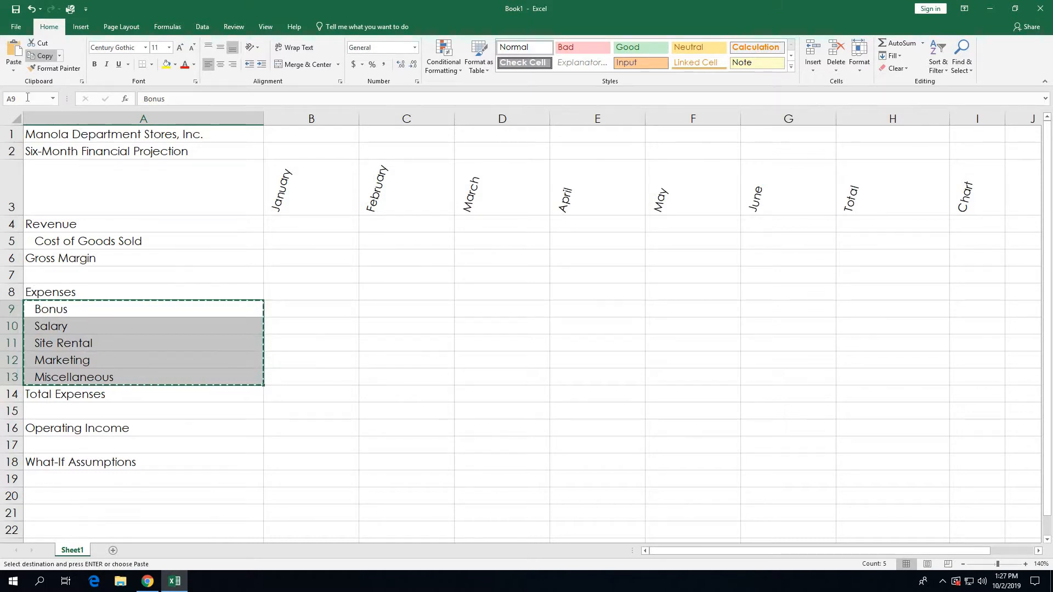
pyautogui.click(61, 478)
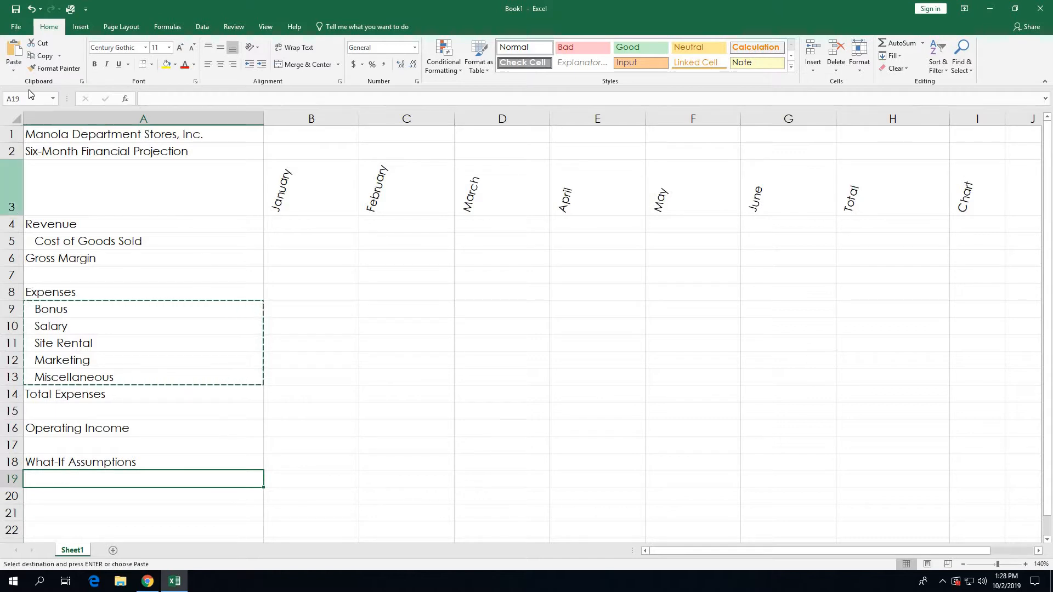
pyautogui.click(13, 49)
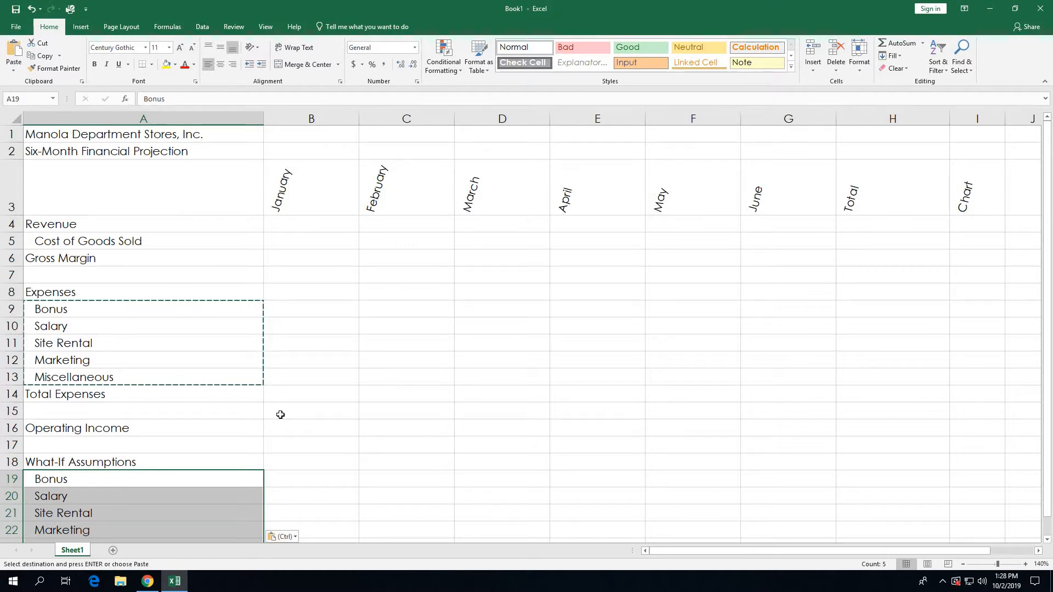
pyautogui.click(110, 404)
pyautogui.hotkey('ctrl', 'c')
pyautogui.press('Down')
pyautogui.press('Down')
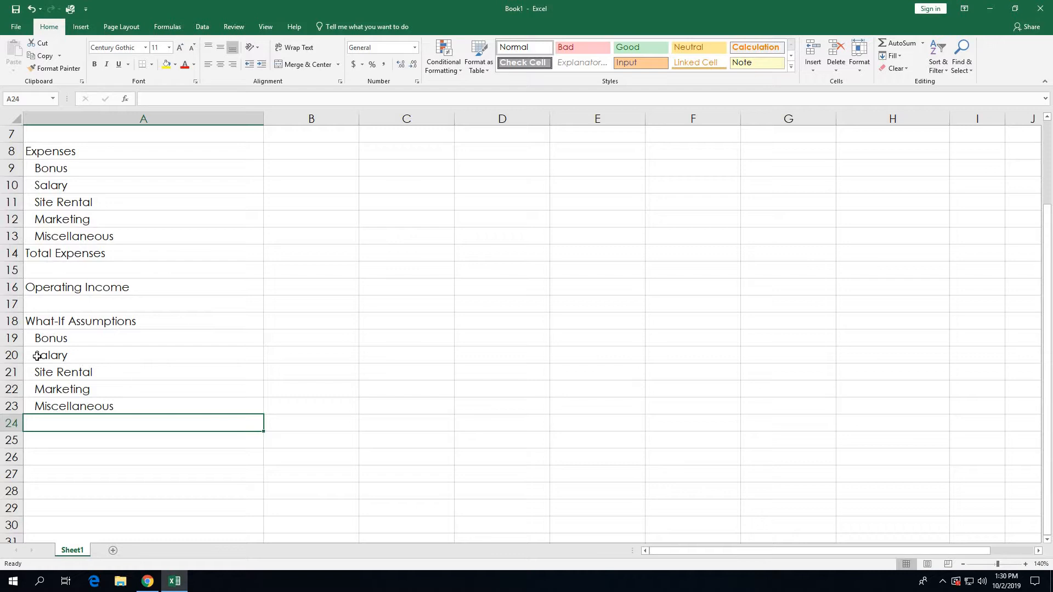
# Step: Insert a row above the Salary assumption at row 20 and enter Sales Revenue for Bonus in A20
pyautogui.rightClick(11, 355)
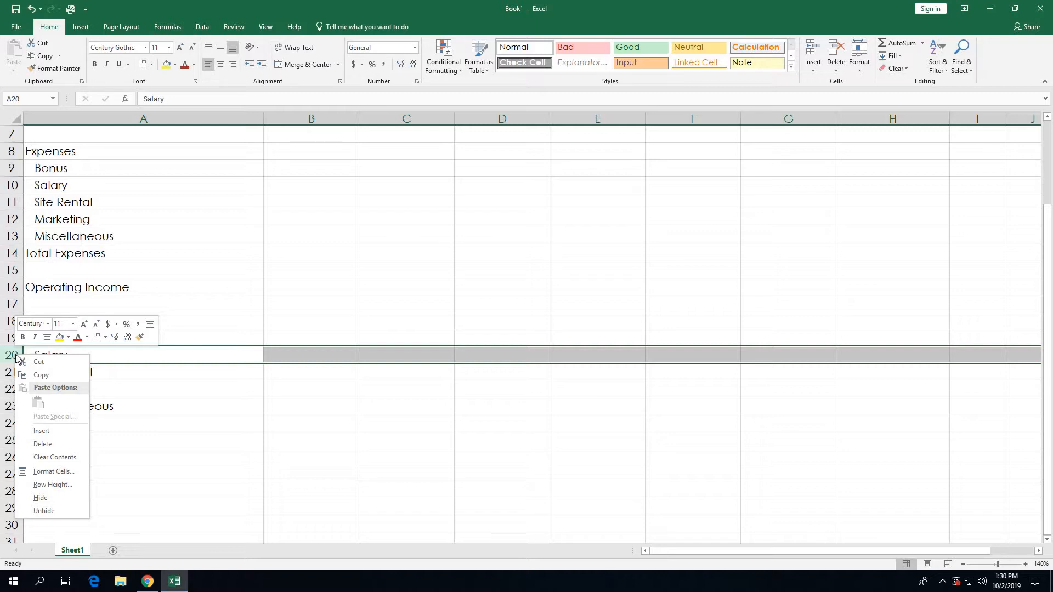
pyautogui.click(52, 430)
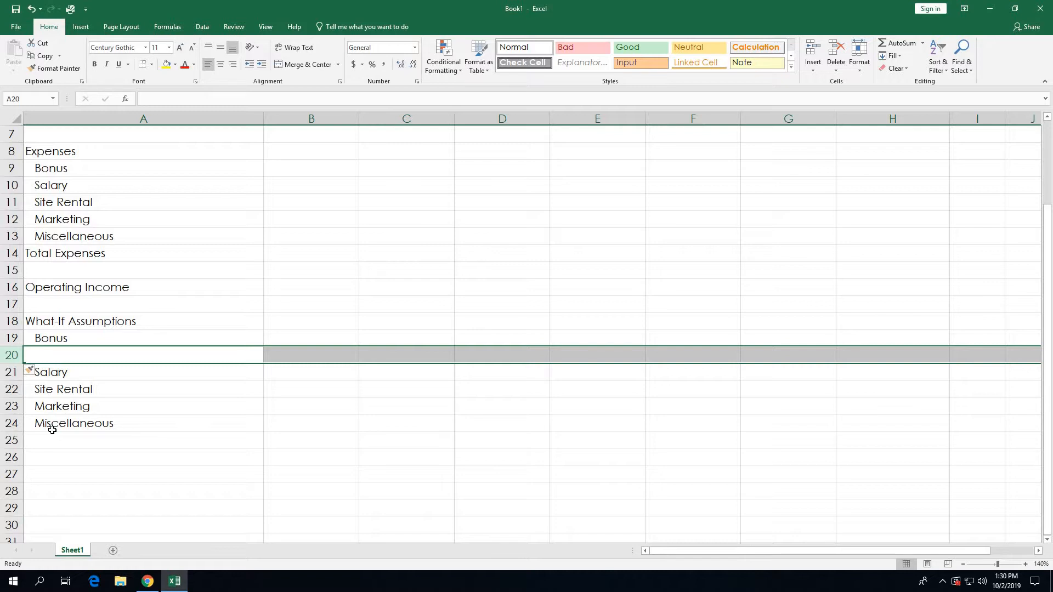
pyautogui.write('Sale')
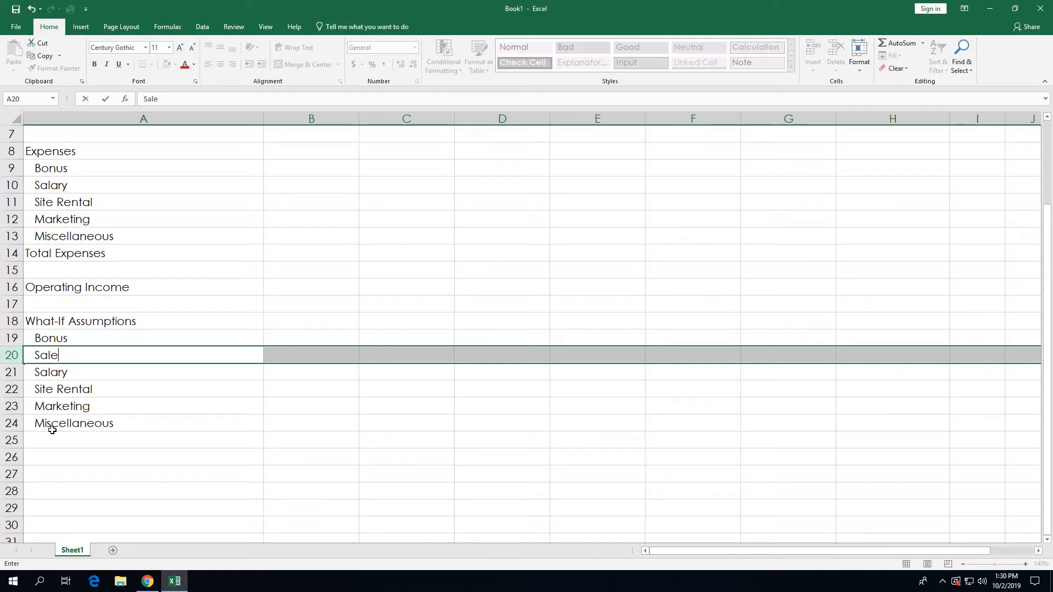
pyautogui.write('s Revenu')
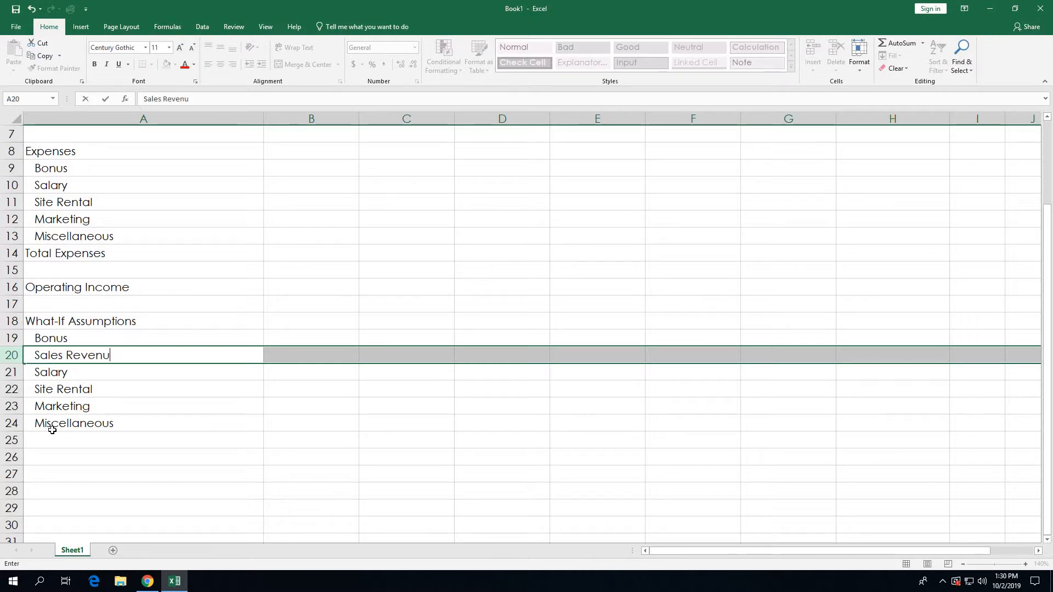
pyautogui.write('e for Bonus')
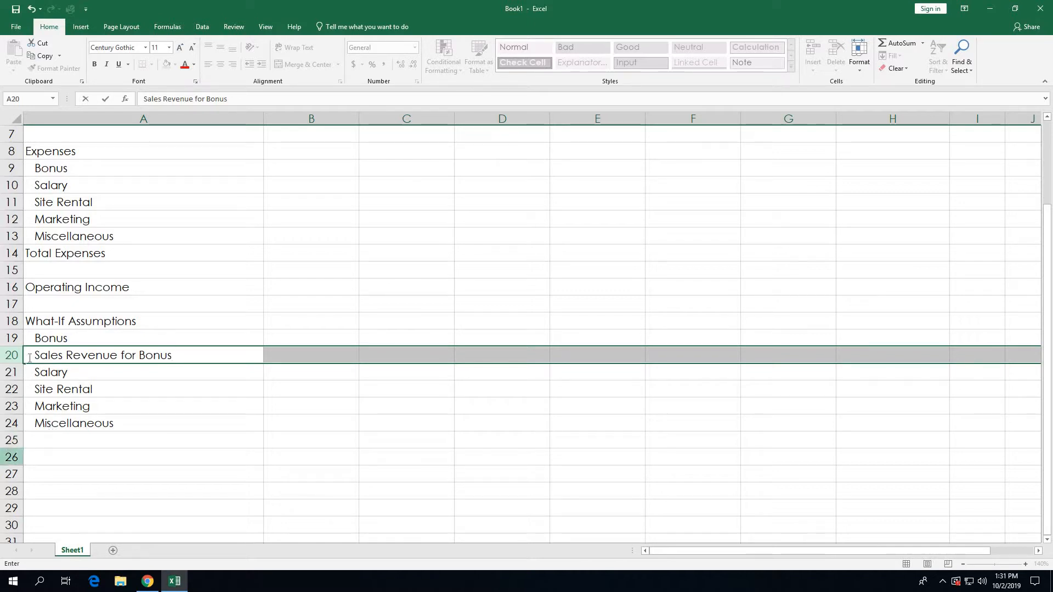
# Step: Insert a row above the Bonus assumption at row 19, formatted the same as below, and enter Margin in A19
pyautogui.rightClick(10, 338)
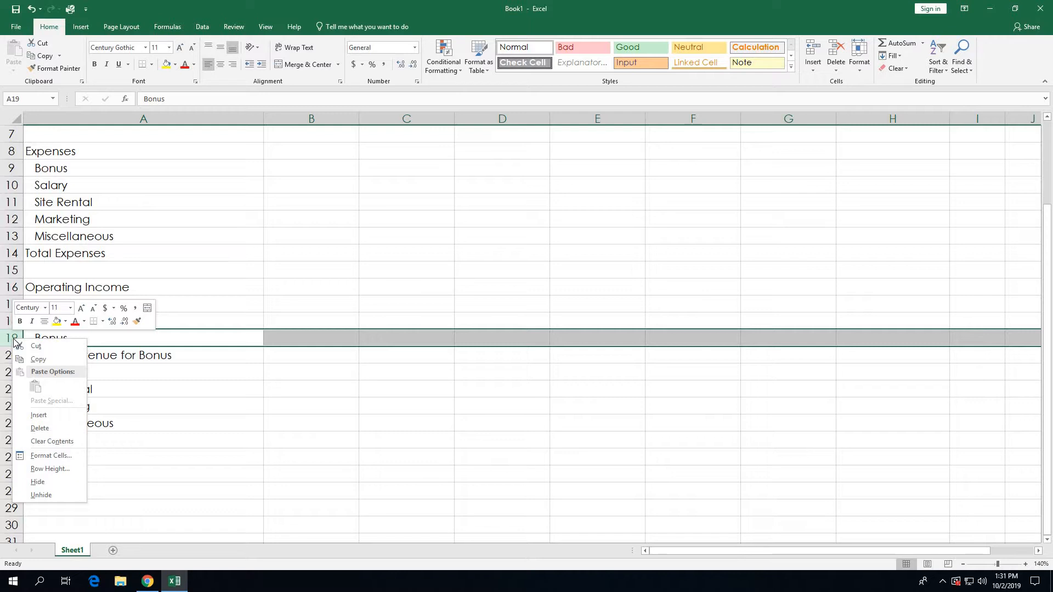
pyautogui.click(48, 418)
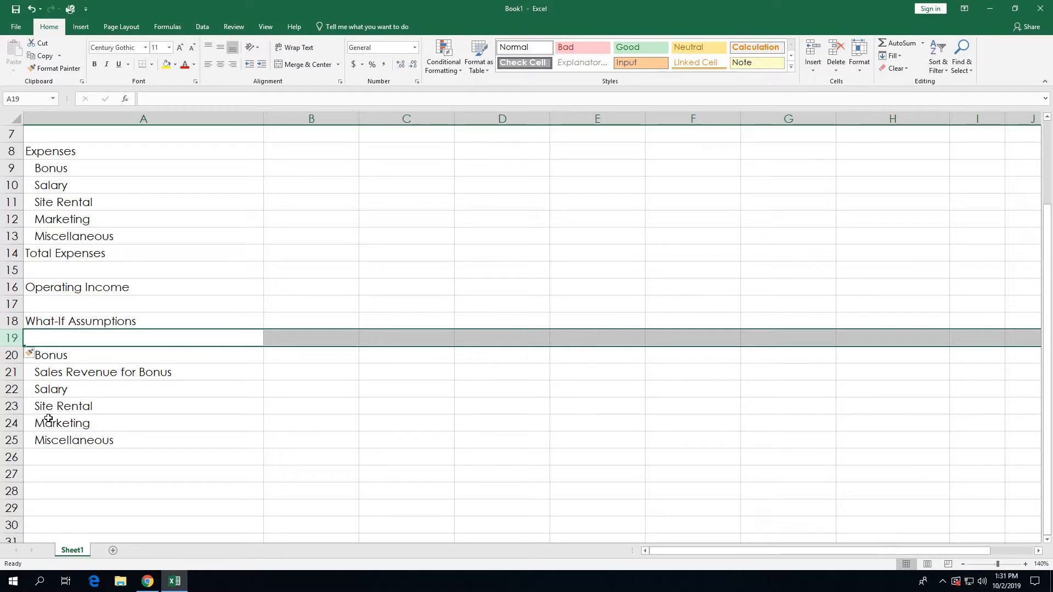
pyautogui.click(40, 355)
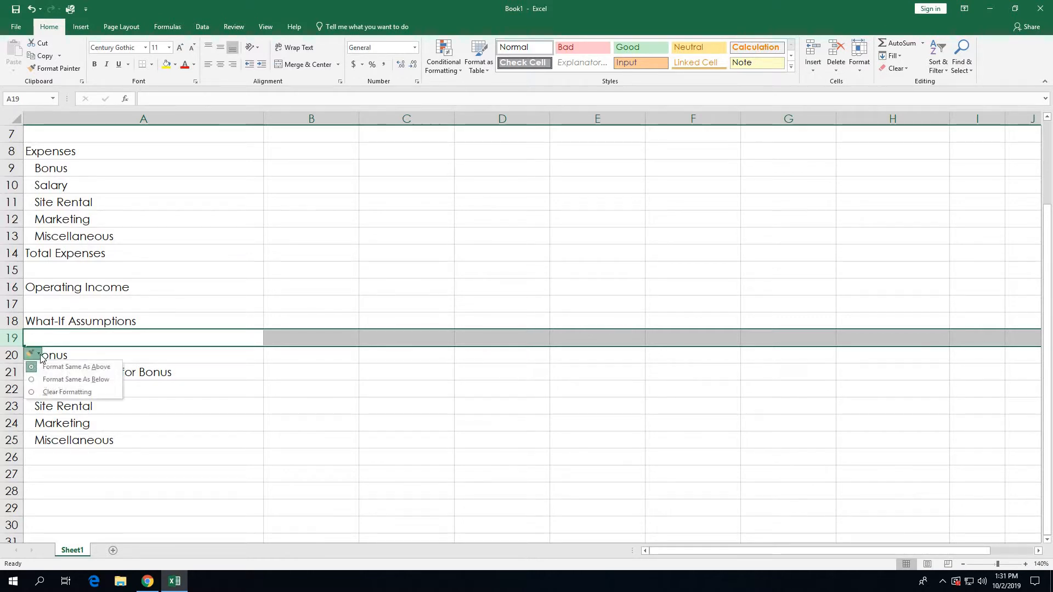
pyautogui.click(48, 382)
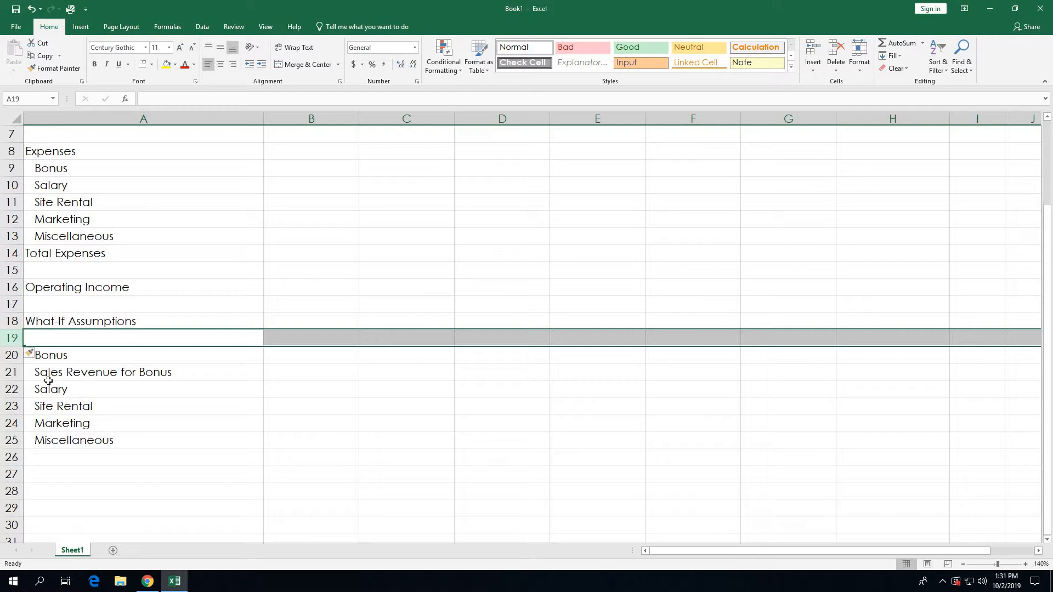
pyautogui.write('Mar')
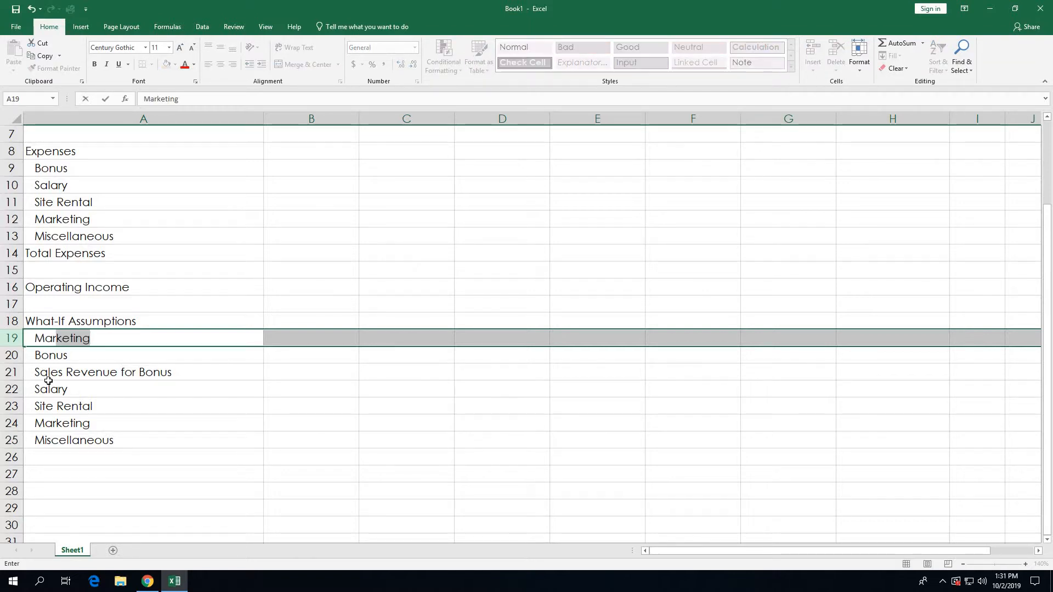
pyautogui.write('gin')
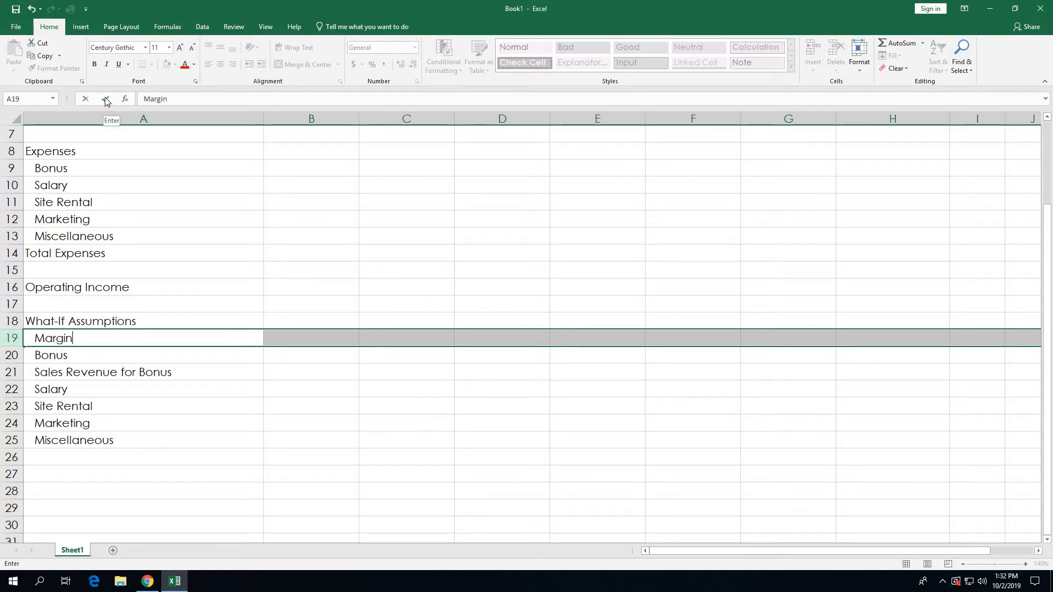
pyautogui.press('Tab')
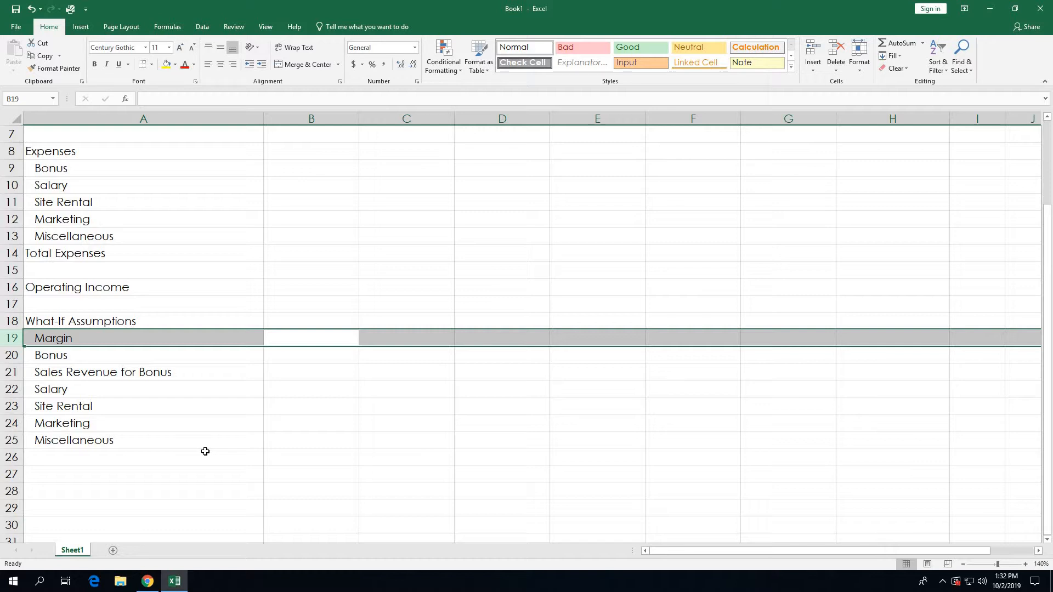
pyautogui.click(42, 475)
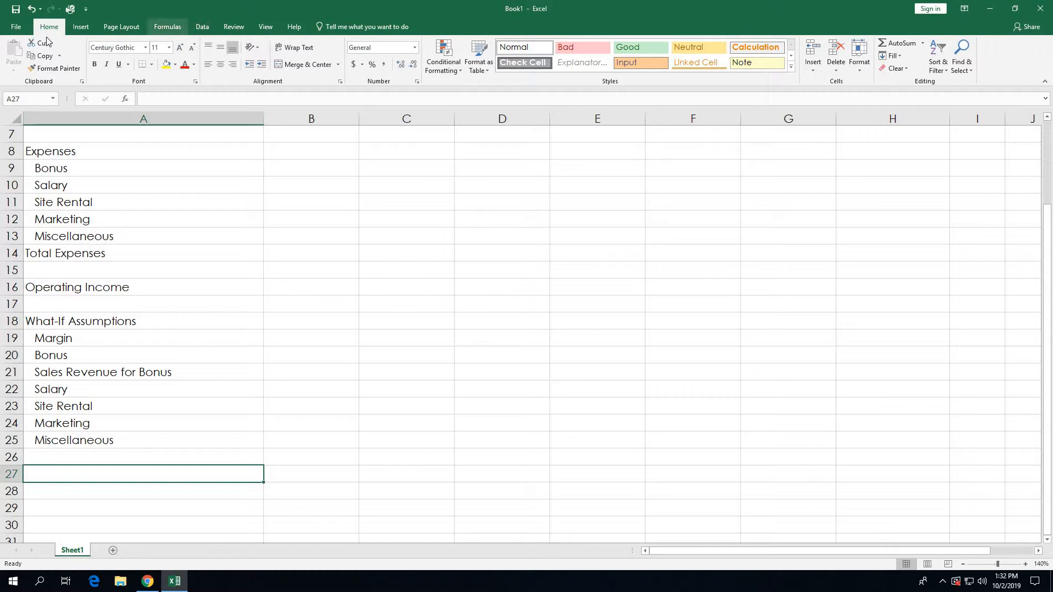
# Step: Save the workbook as SC_EX_3_Manola in the Excel folder inside CPSI1003 on the H: drive
pyautogui.click(16, 9)
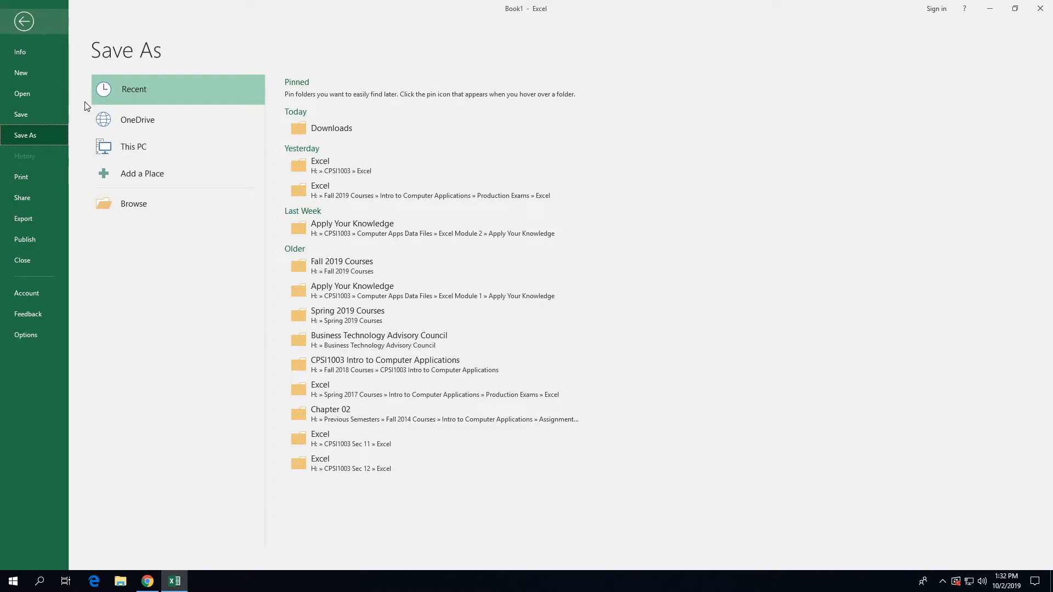
pyautogui.click(133, 204)
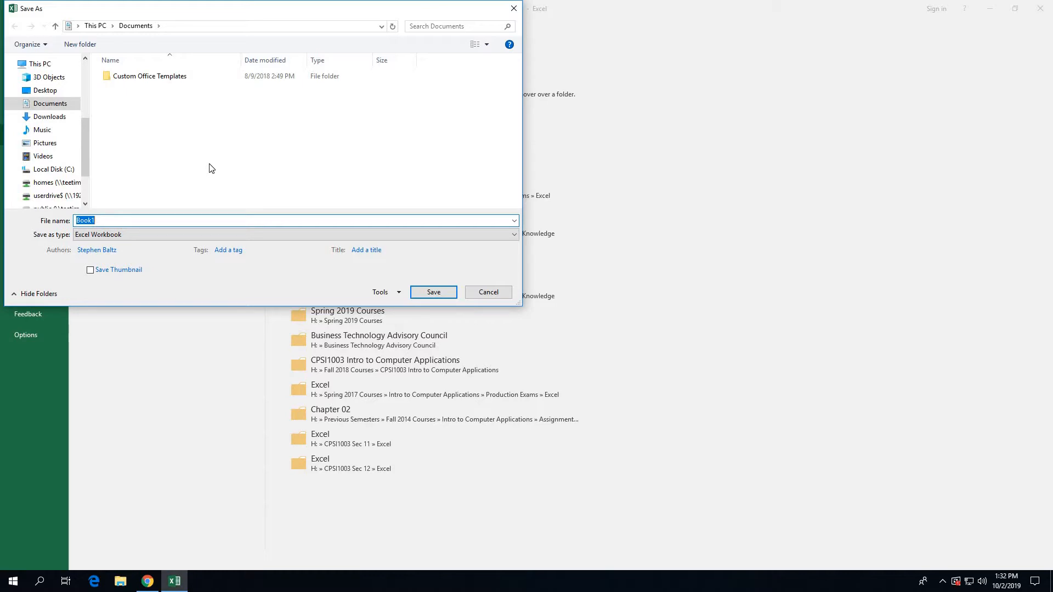
pyautogui.write('SC_EX_3_Manola')
pyautogui.click(64, 185)
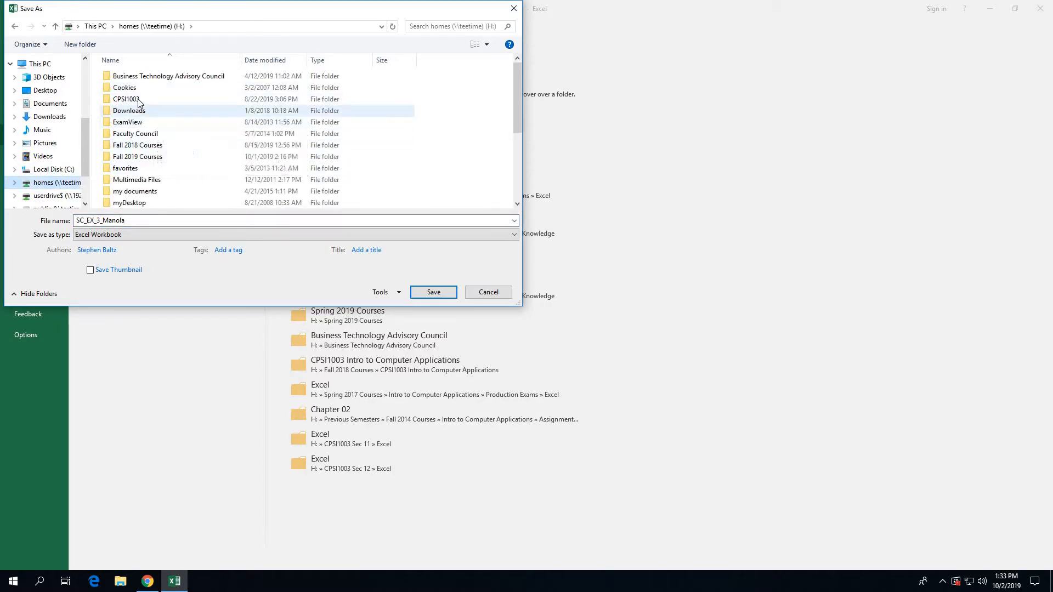
pyautogui.doubleClick(137, 99)
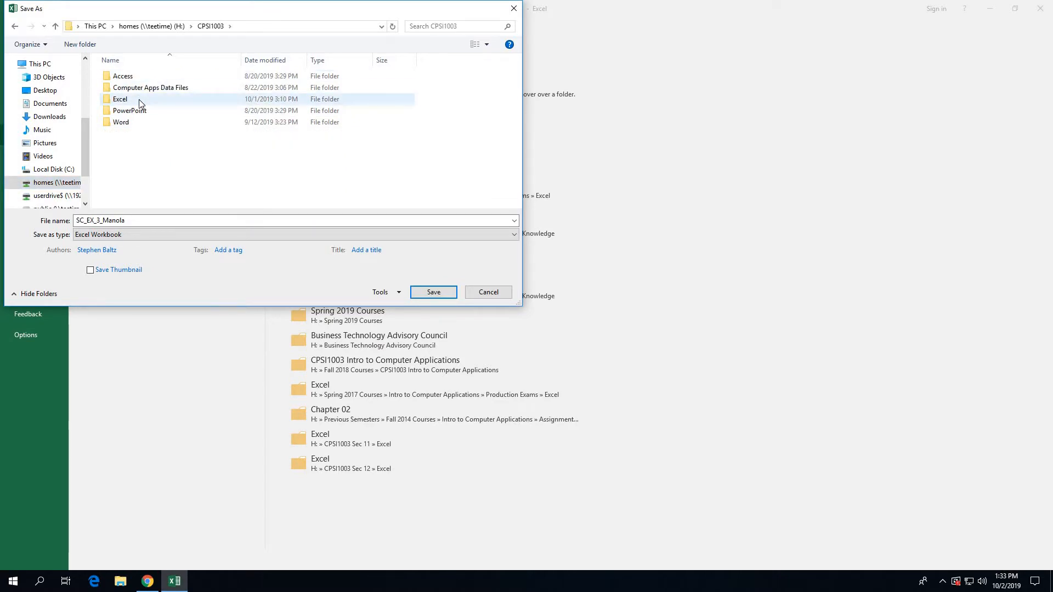
pyautogui.doubleClick(139, 100)
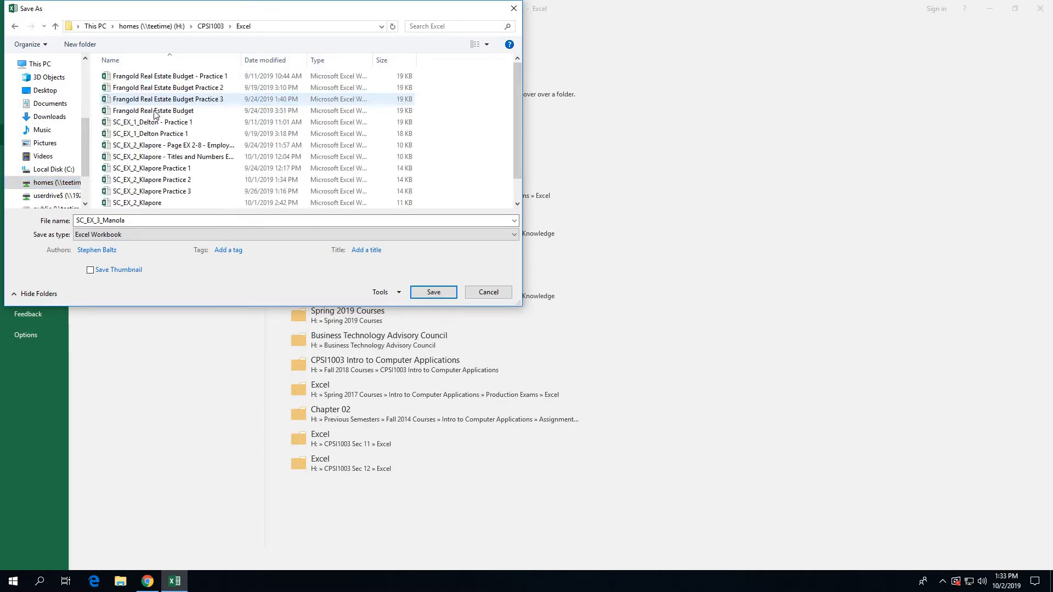
pyautogui.click(433, 292)
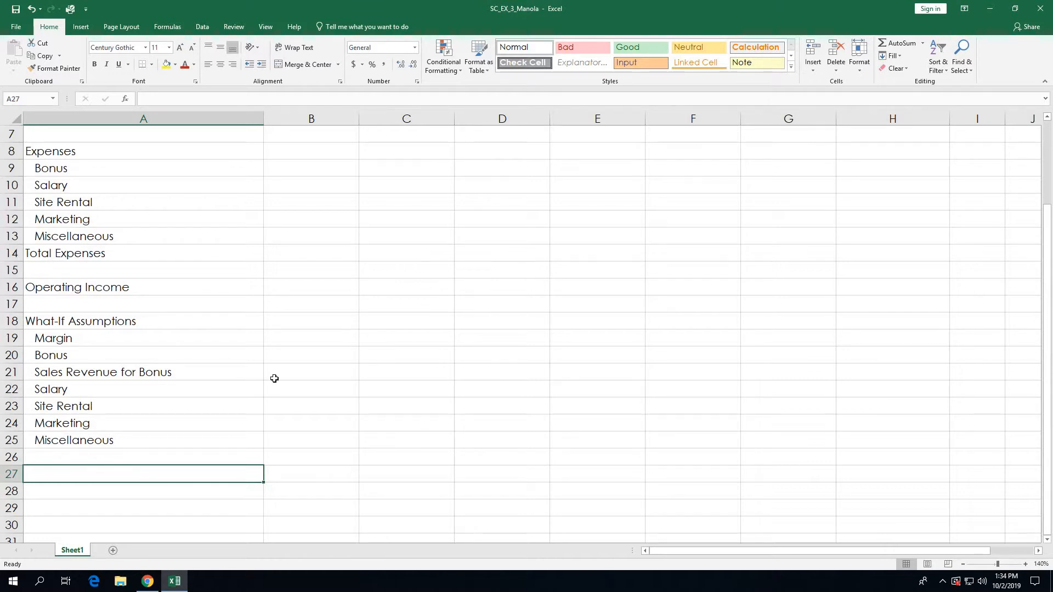
# Step: Enter the Margin assumption 81.25% in B19 and the Bonus assumption 5,000.00 in B20
pyautogui.click(289, 338)
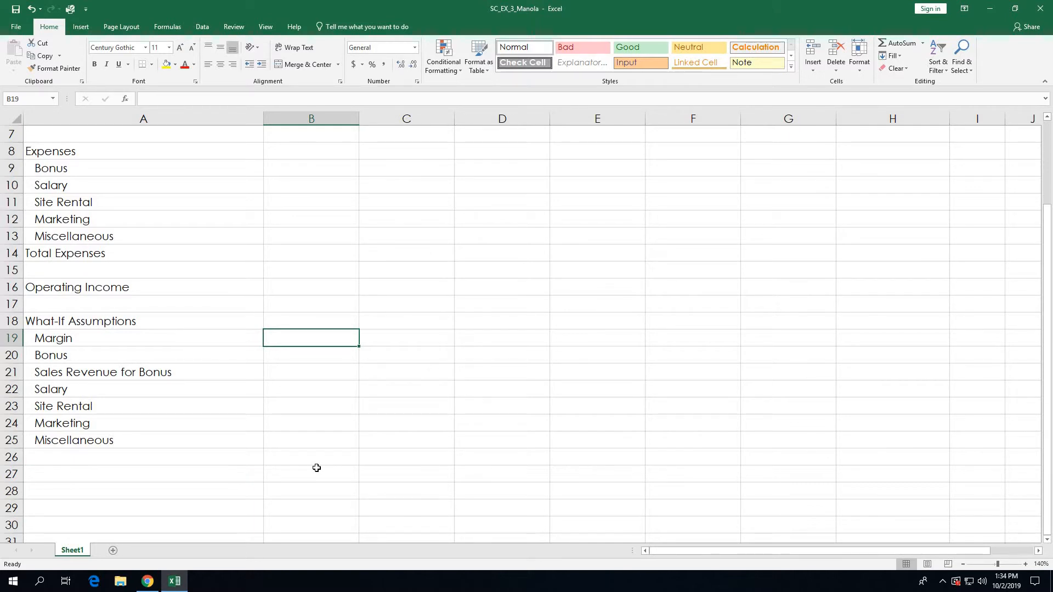
pyautogui.write('81')
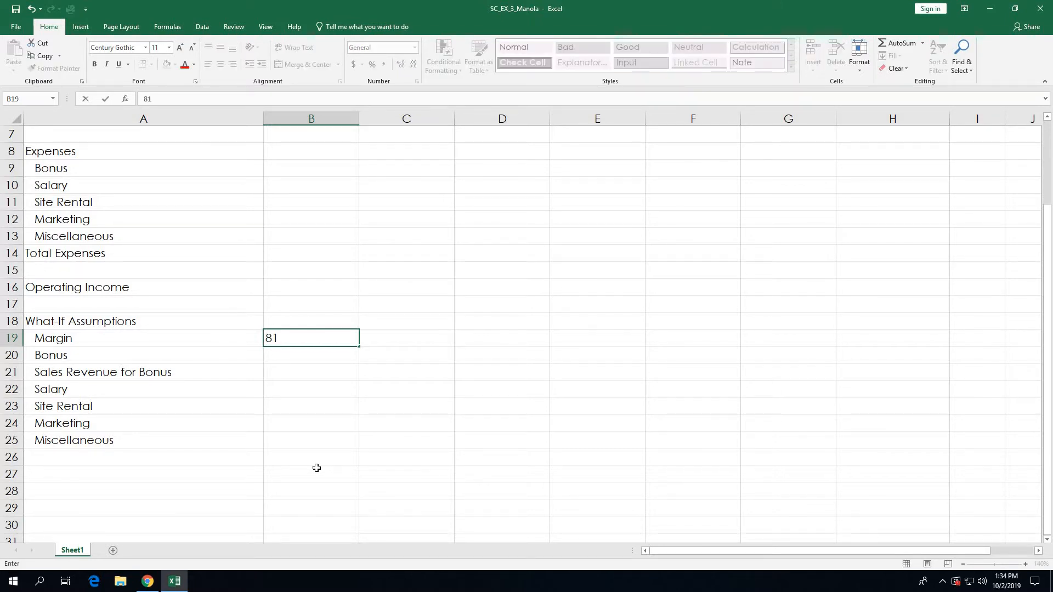
pyautogui.write('.25%')
pyautogui.click(300, 358)
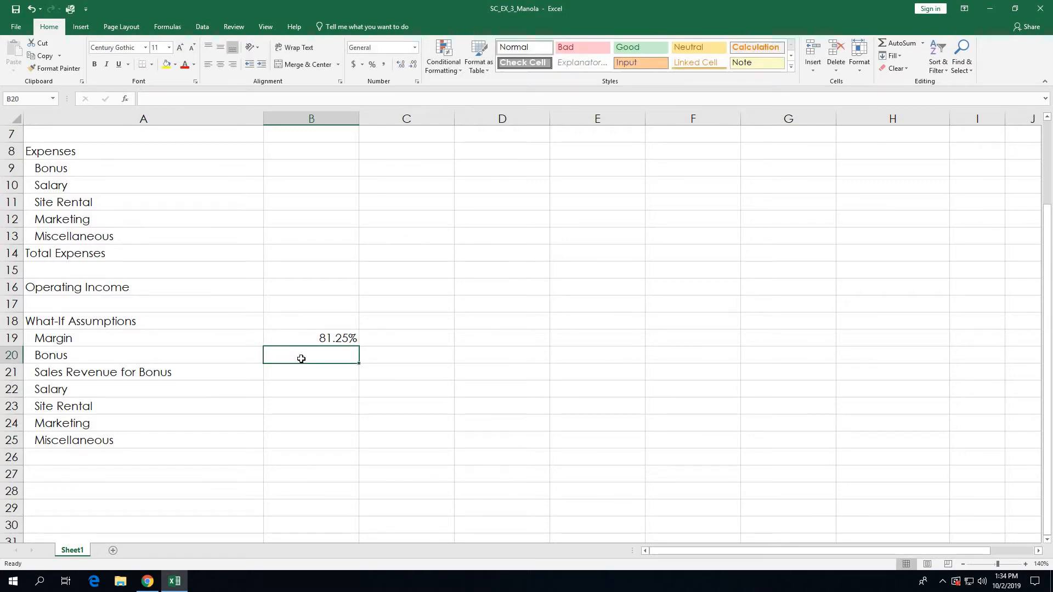
pyautogui.write('5')
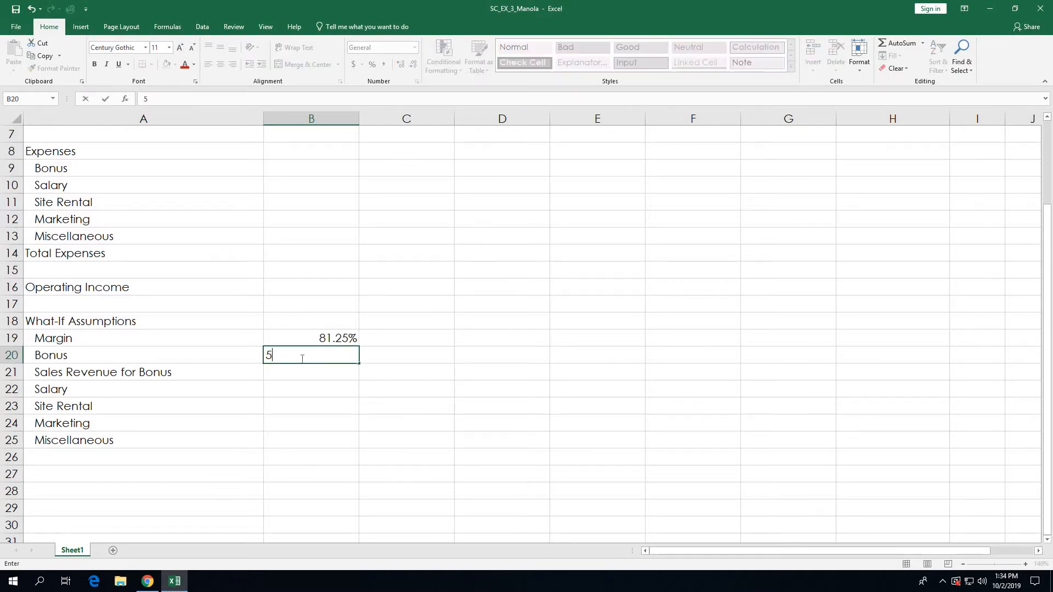
pyautogui.write(',000.00')
pyautogui.press('Return')
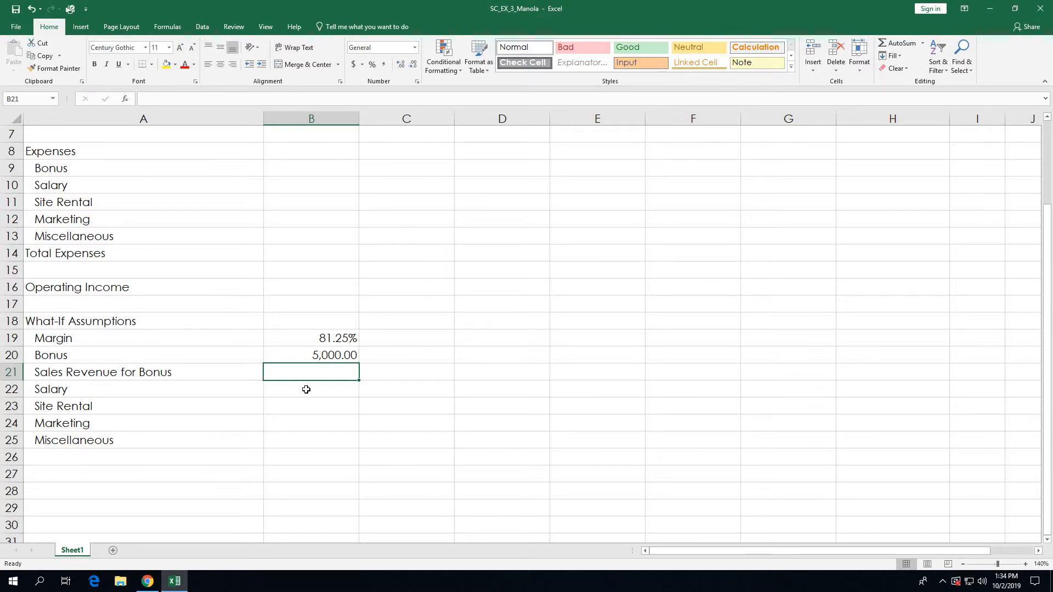
# Step: Enter 1,250,000.00 for Sales Revenue for Bonus in B21 and 20.00% for Salary in B22
pyautogui.write('1')
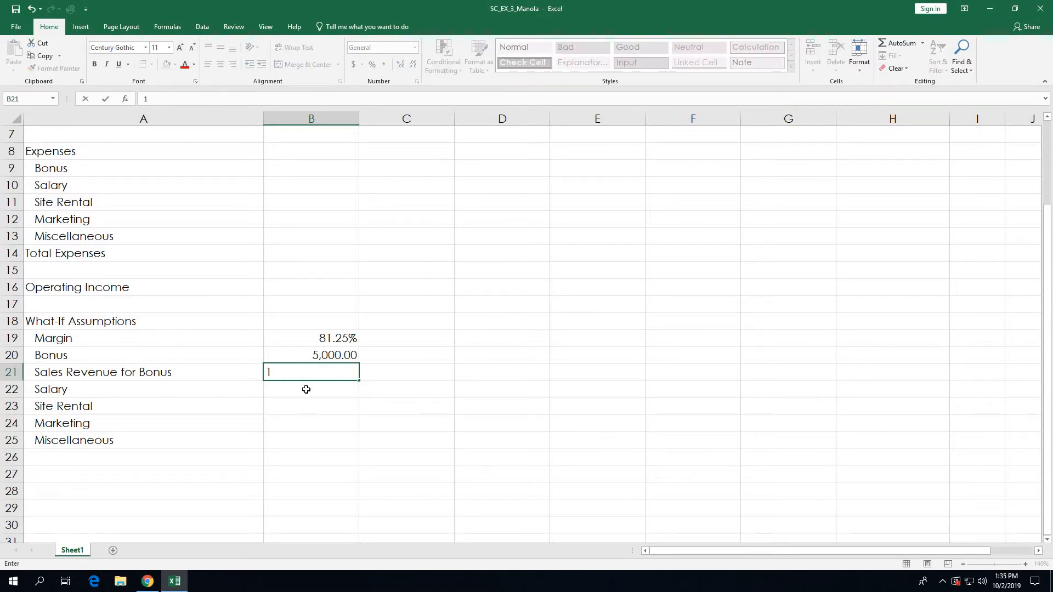
pyautogui.write(',250,000.00')
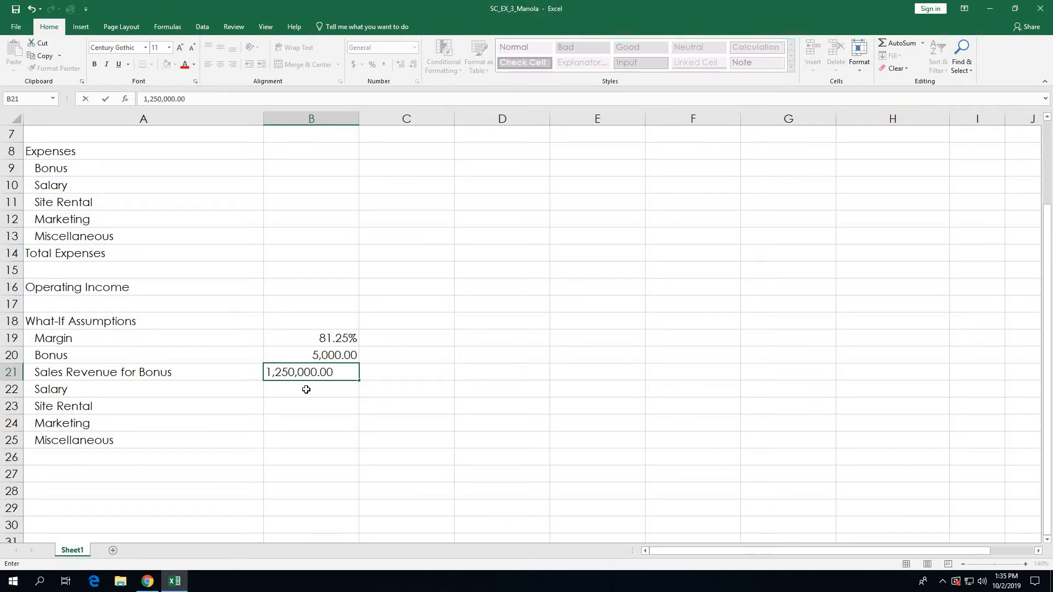
pyautogui.press('Return')
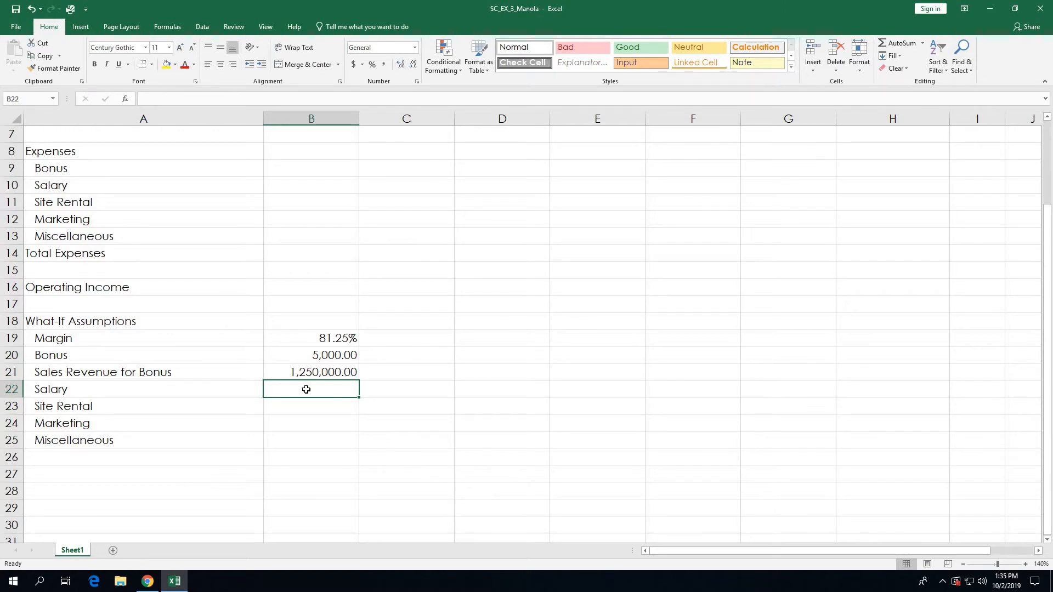
pyautogui.write('20.0')
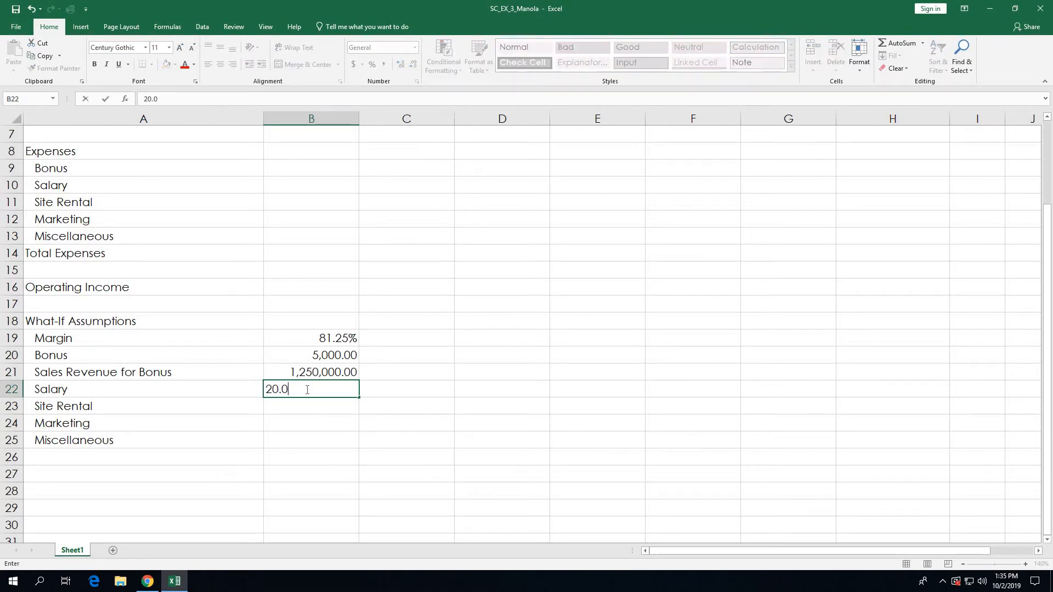
pyautogui.write('0%')
pyautogui.press('Return')
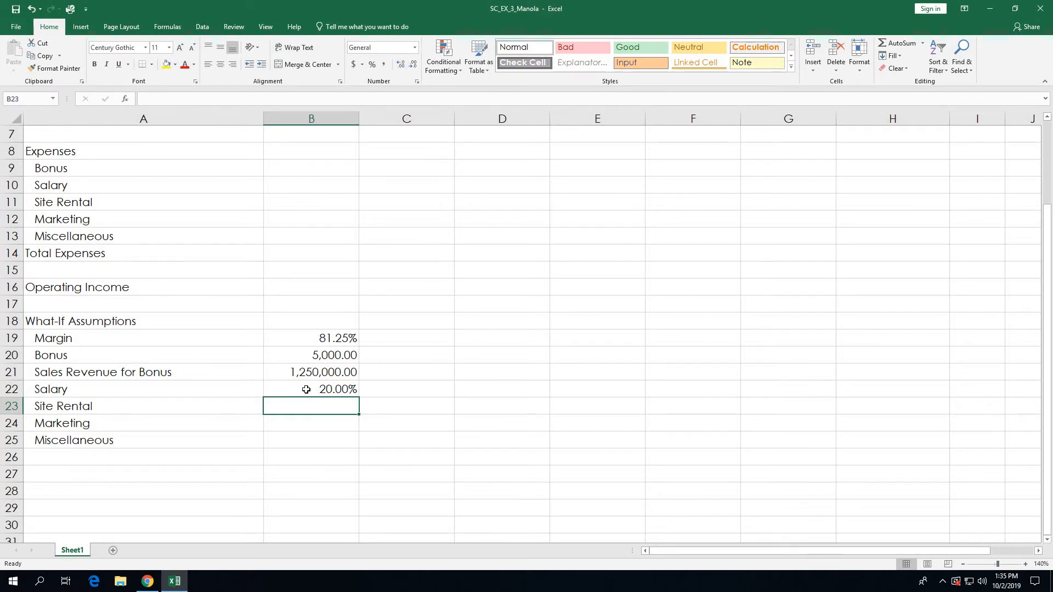
# Step: Enter 10.00% for Site Rental in B23, 3.50% for Marketing in B24 and 5.00% for Miscellaneous in B25
pyautogui.write('1')
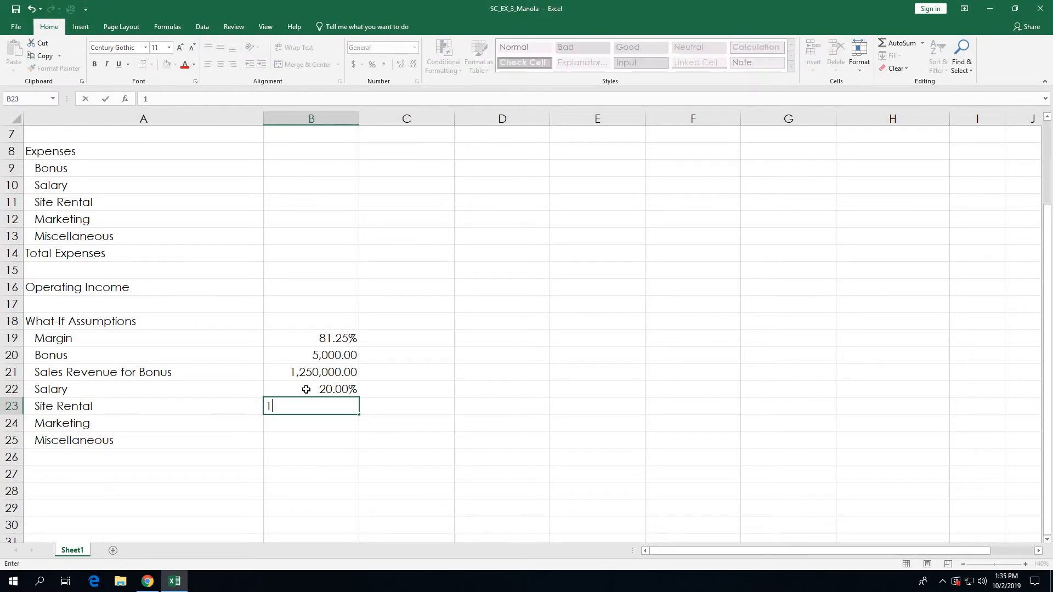
pyautogui.write('0.00%')
pyautogui.press('Return')
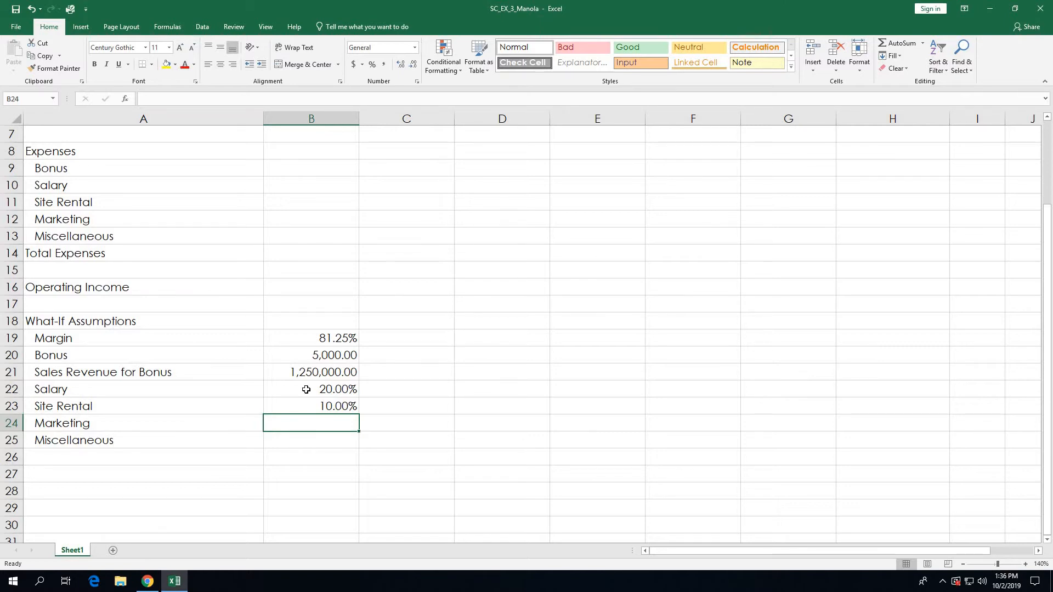
pyautogui.write('3.50')
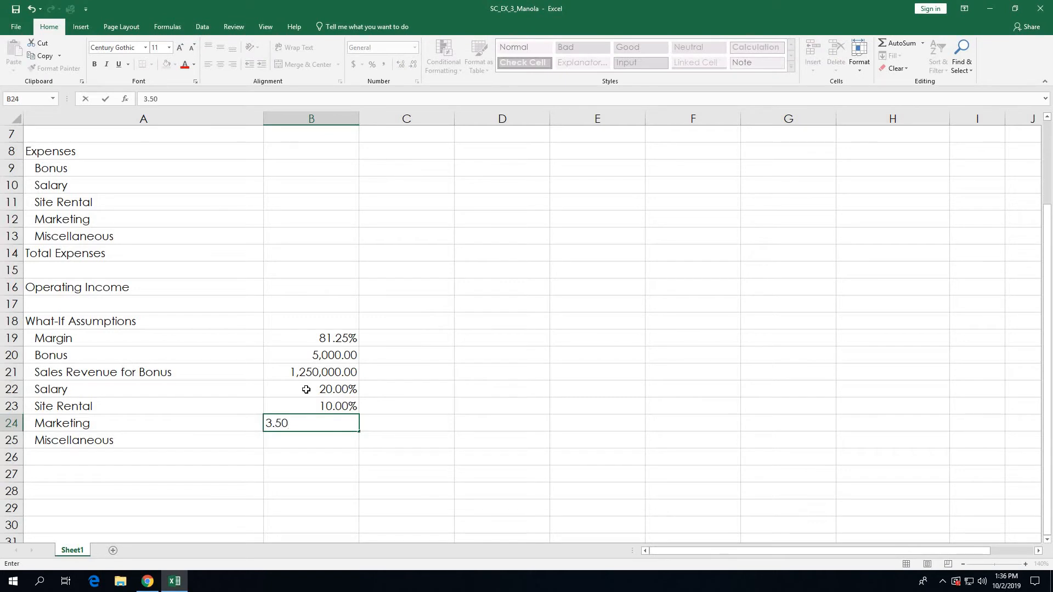
pyautogui.write('%')
pyautogui.press('Return')
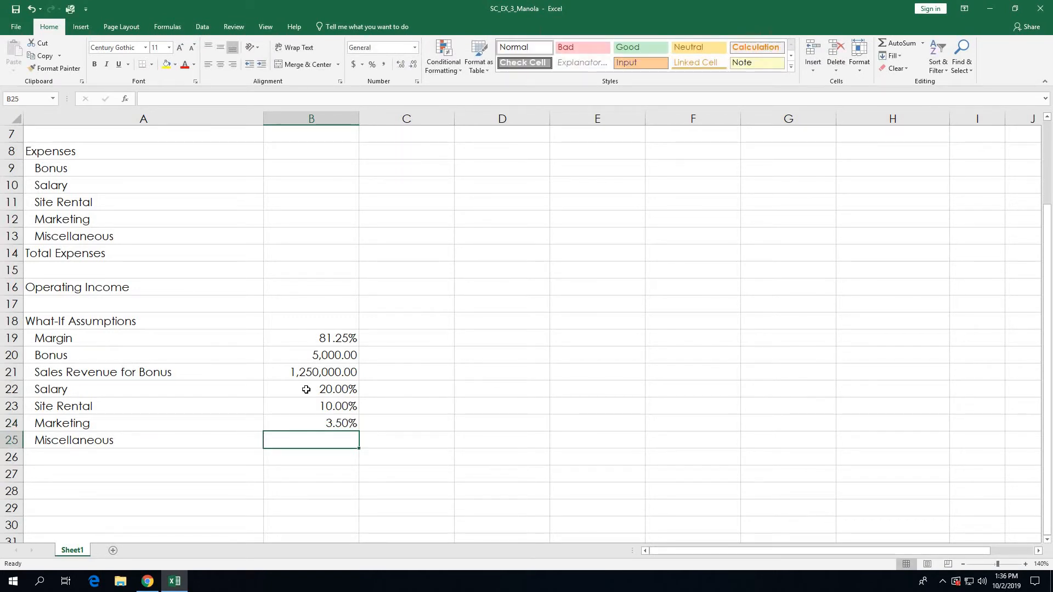
pyautogui.write('5')
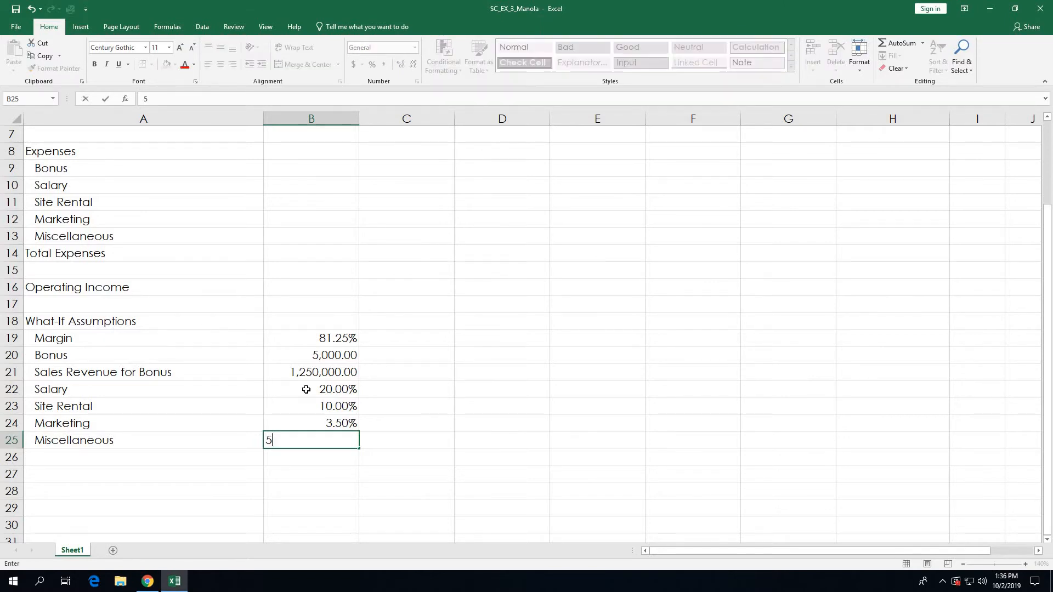
pyautogui.write('.00%')
pyautogui.press('Return')
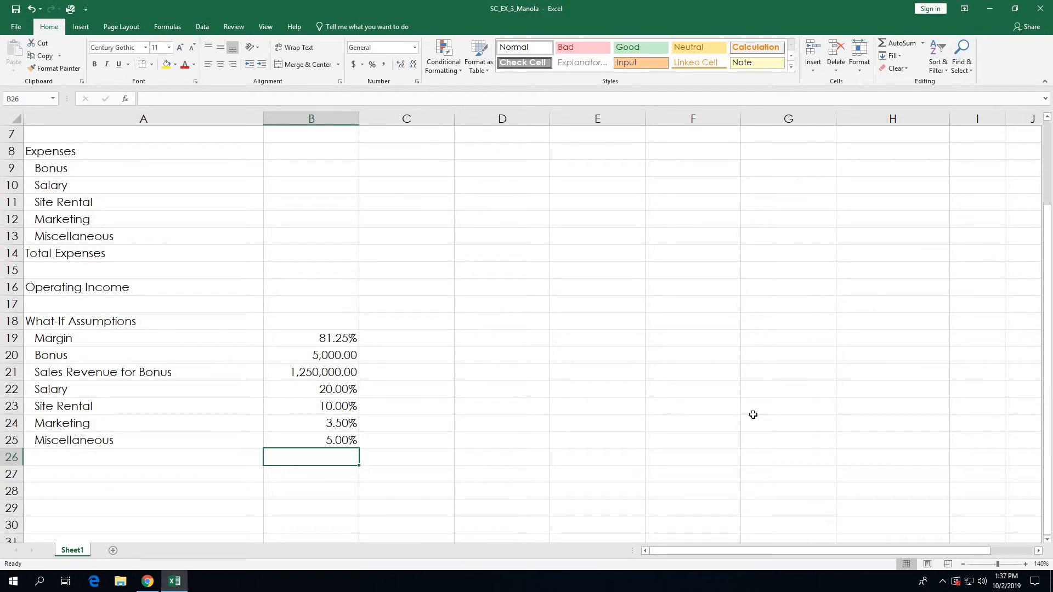
# Step: Enter the January revenue 1,470,500.00 in B4 and the February revenue 1,405,000.00 in C4
pyautogui.scroll(2, 684, 384)
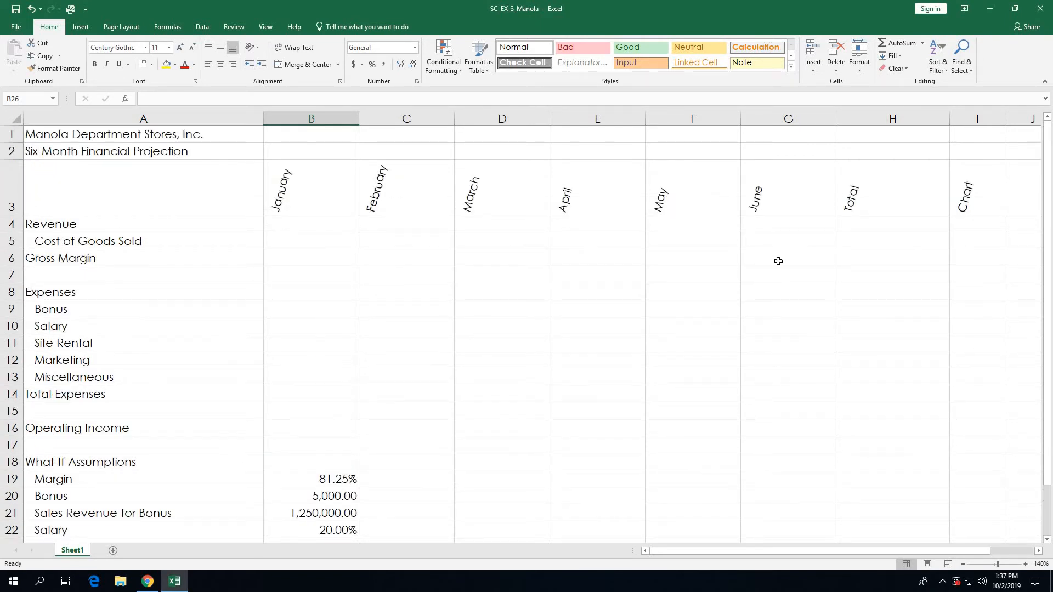
pyautogui.click(902, 227)
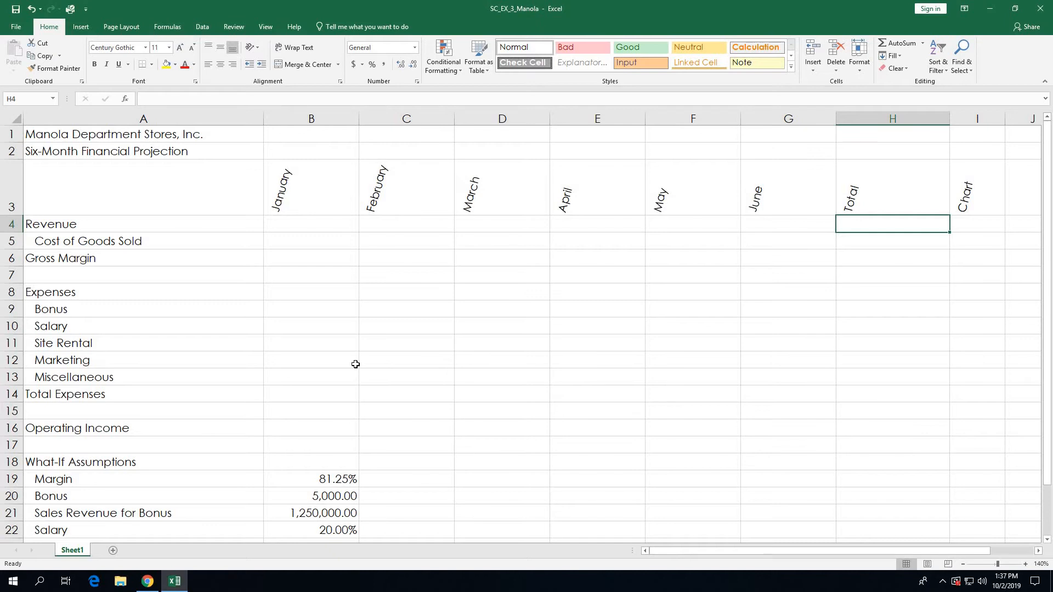
pyautogui.click(300, 225)
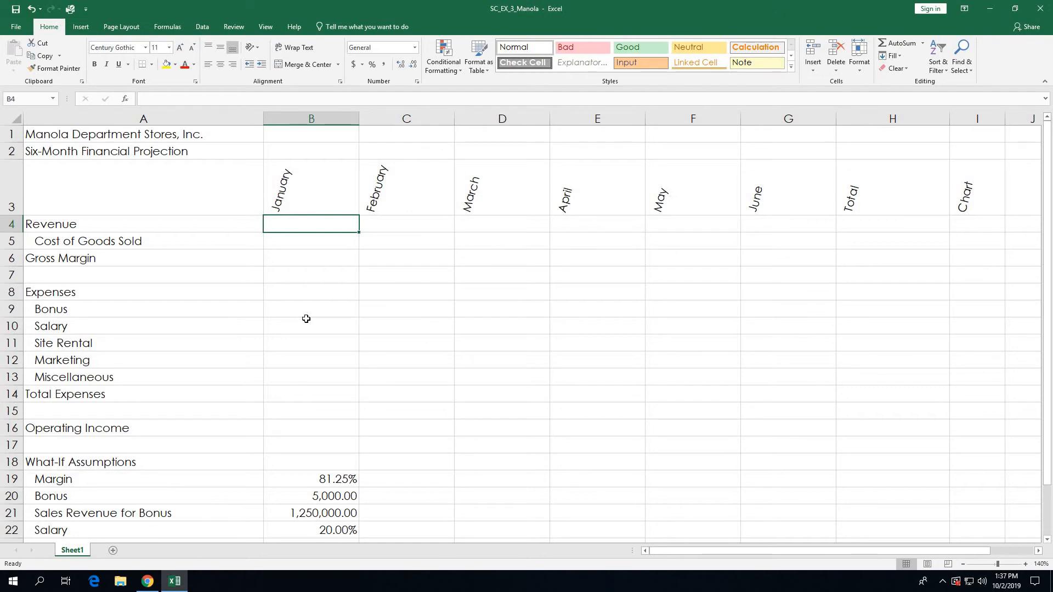
pyautogui.write('1')
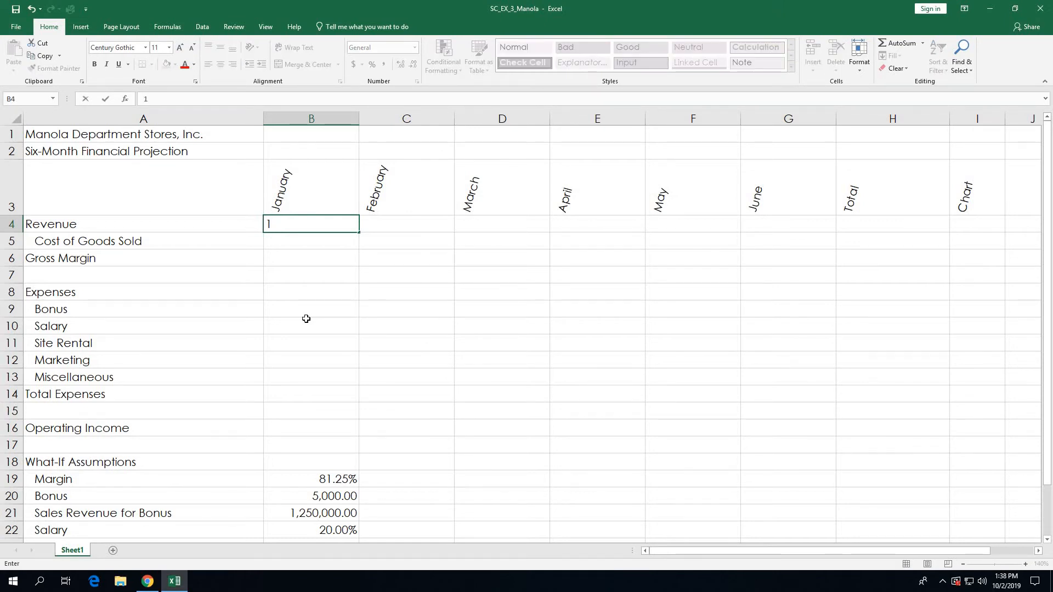
pyautogui.write(',470,500.00')
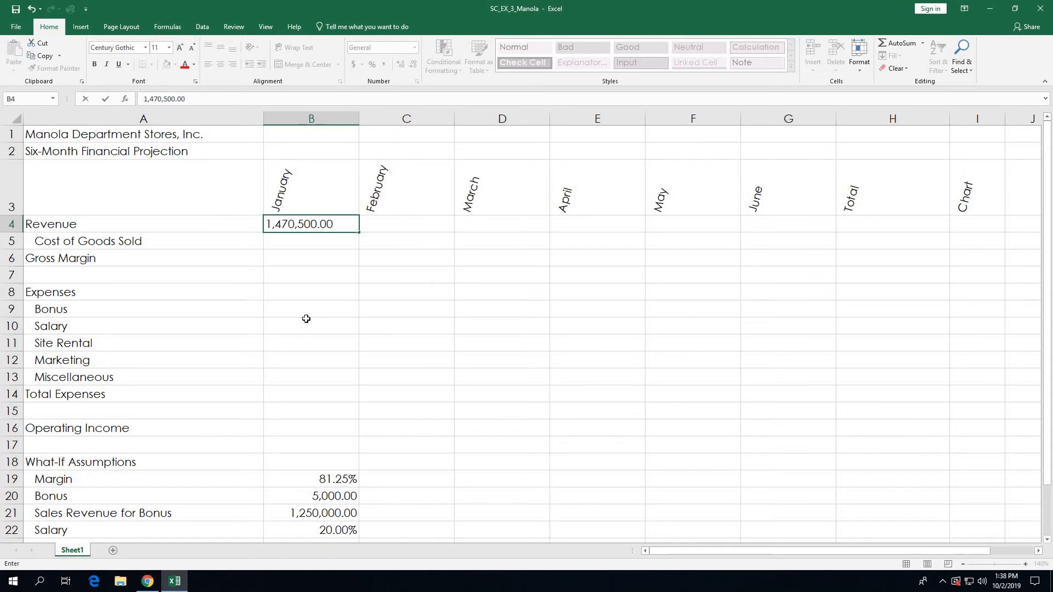
pyautogui.press('Tab')
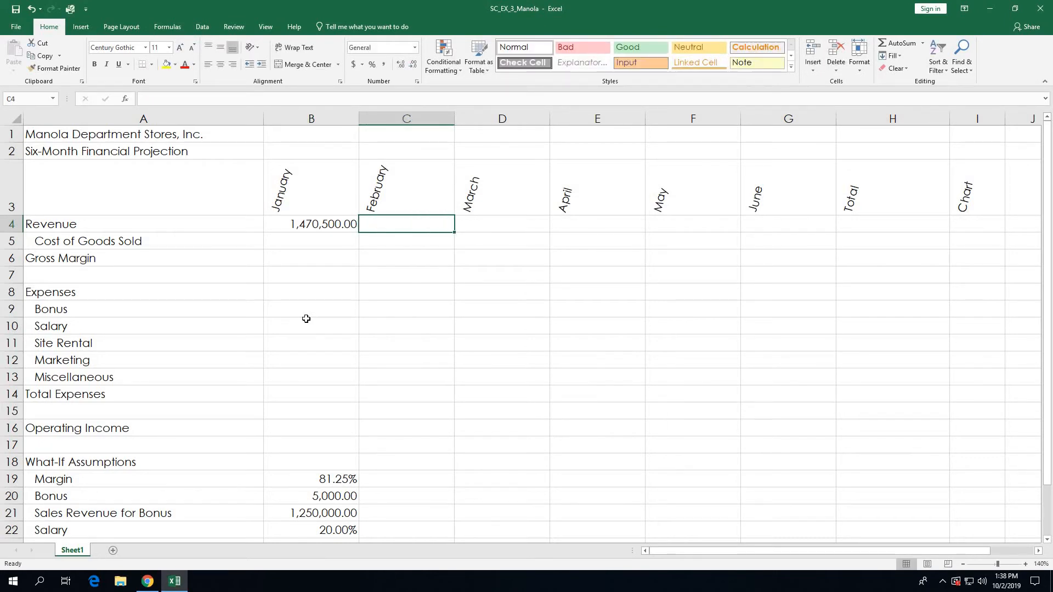
pyautogui.write('1')
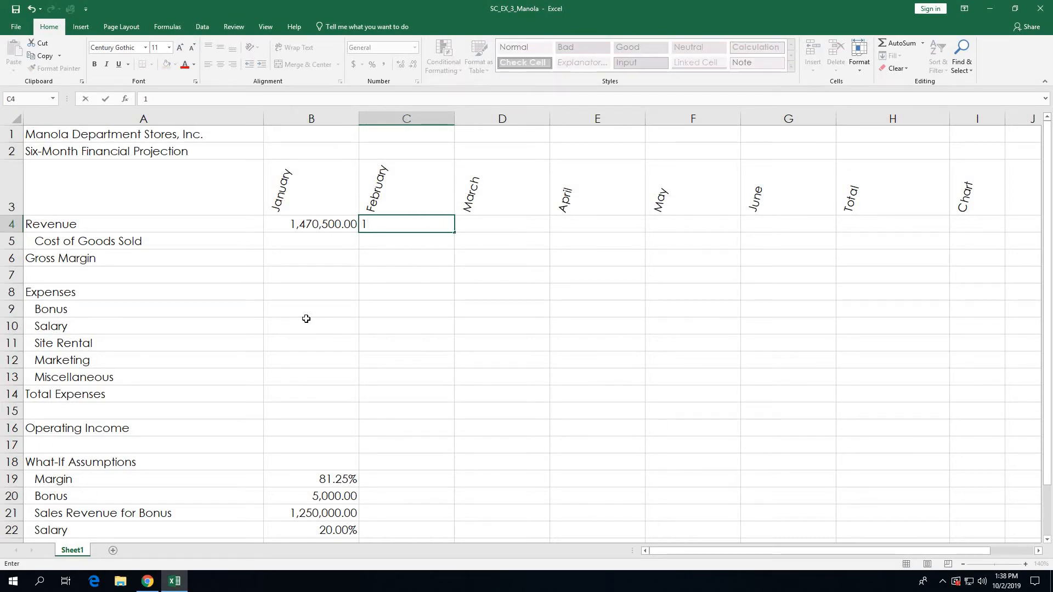
pyautogui.write(',405,000.')
pyautogui.write('00')
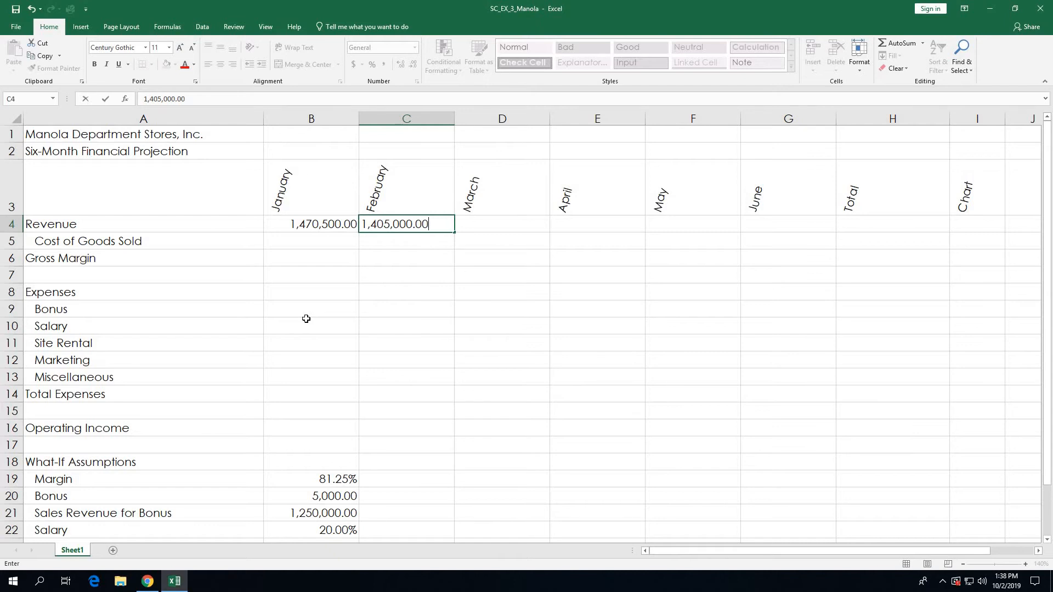
pyautogui.press('Tab')
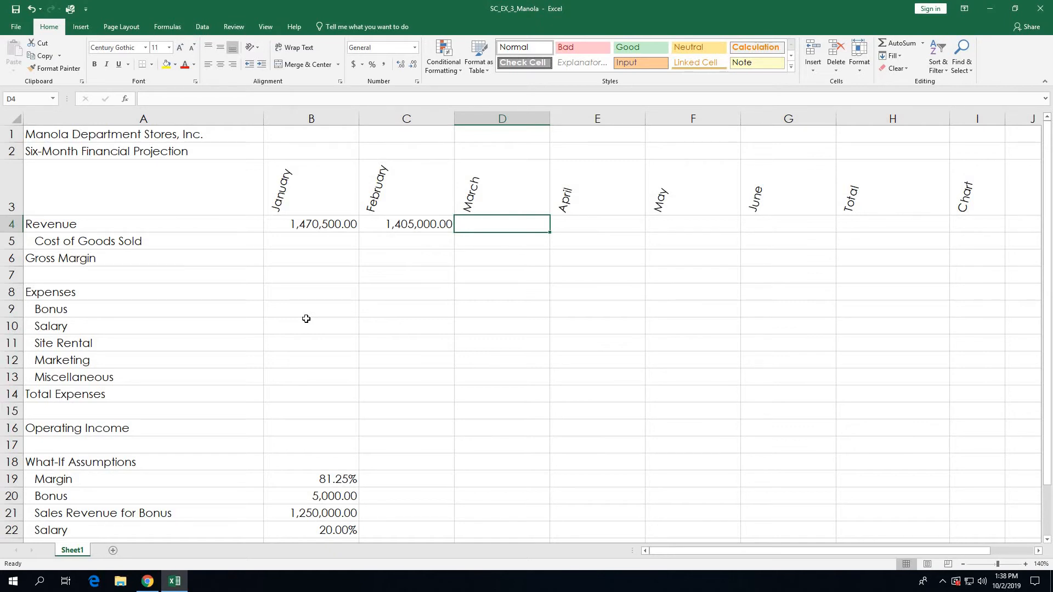
# Step: Enter the March revenue 1,186,600.00 in D4 and the April revenue 1,498,000.00 in E4
pyautogui.write('1,')
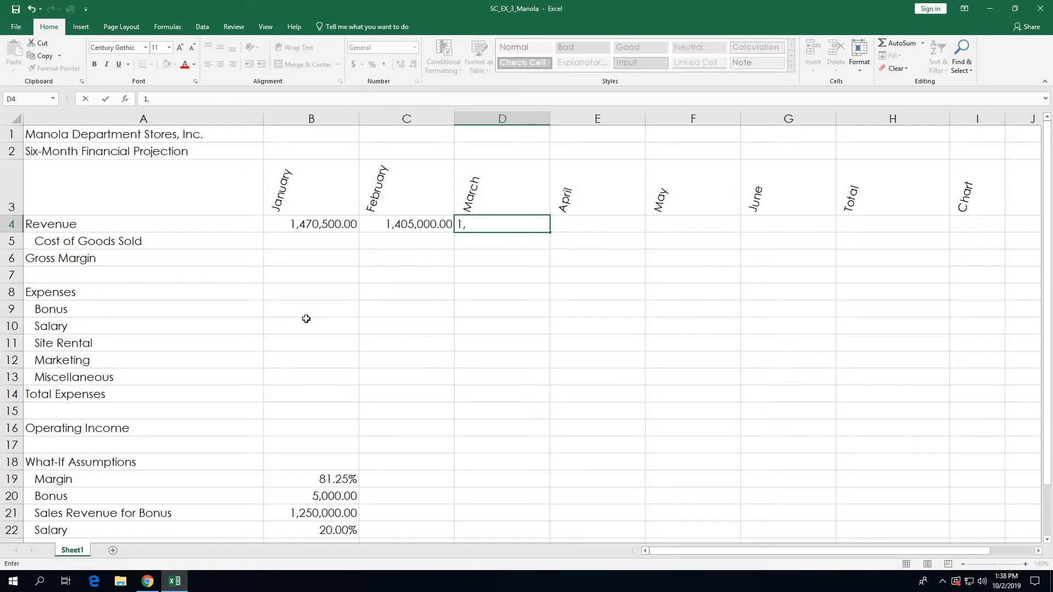
pyautogui.write('186,600.00')
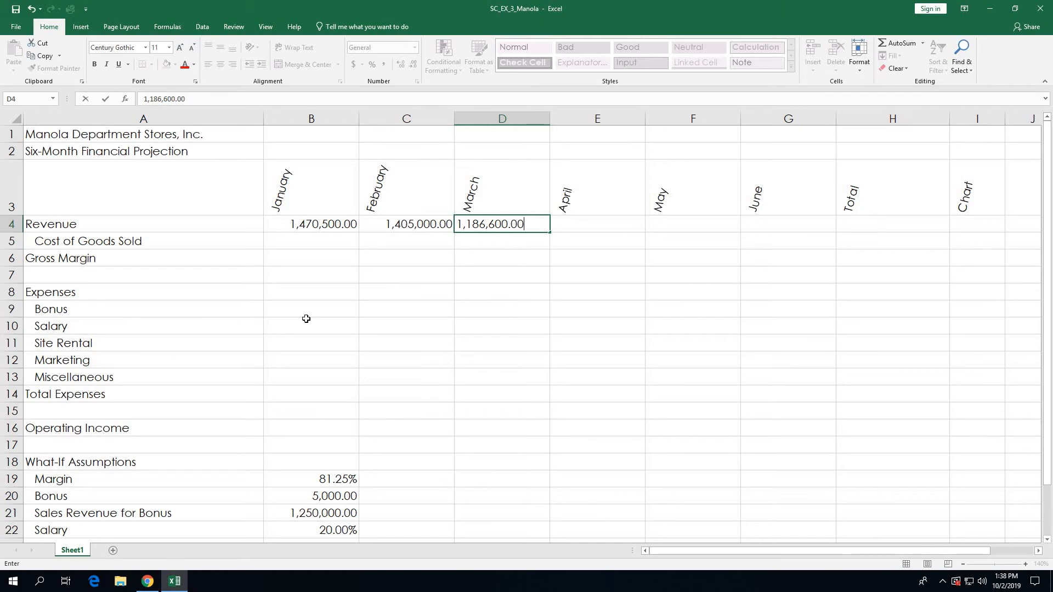
pyautogui.press('Tab')
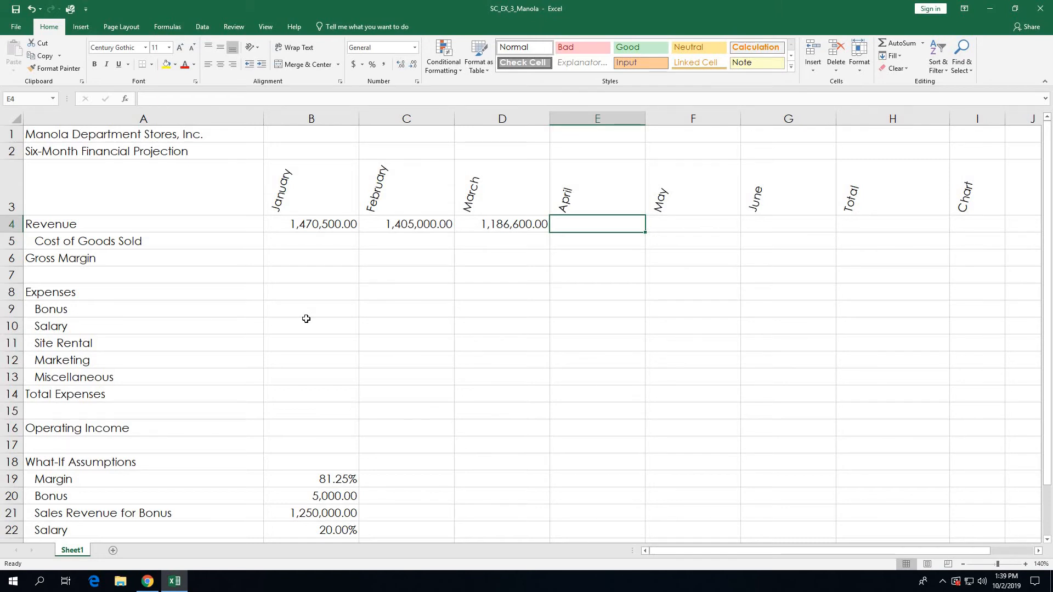
pyautogui.write('1,')
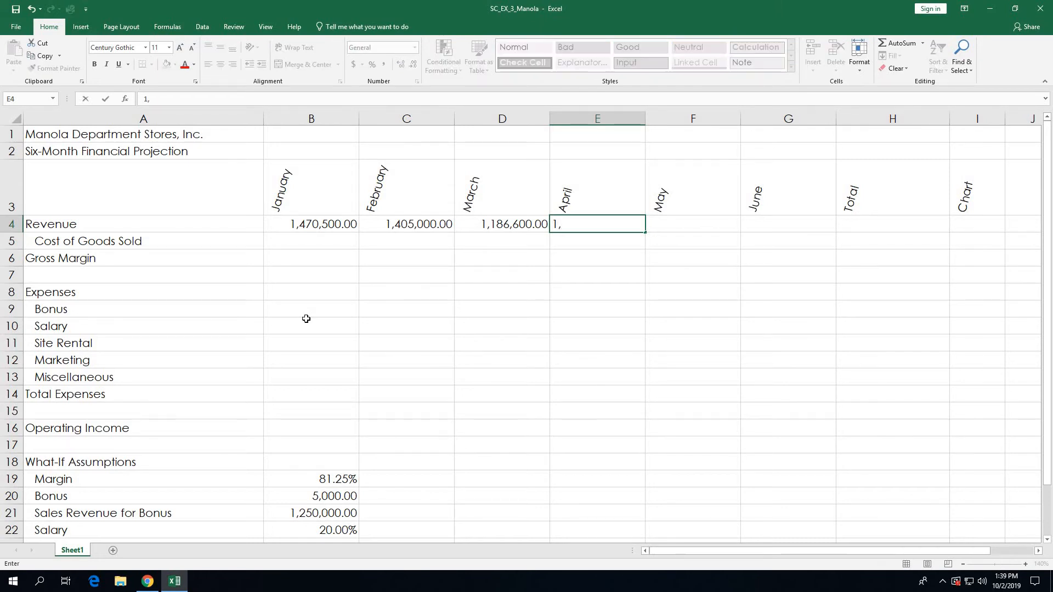
pyautogui.write('498,000.00')
pyautogui.press('Tab')
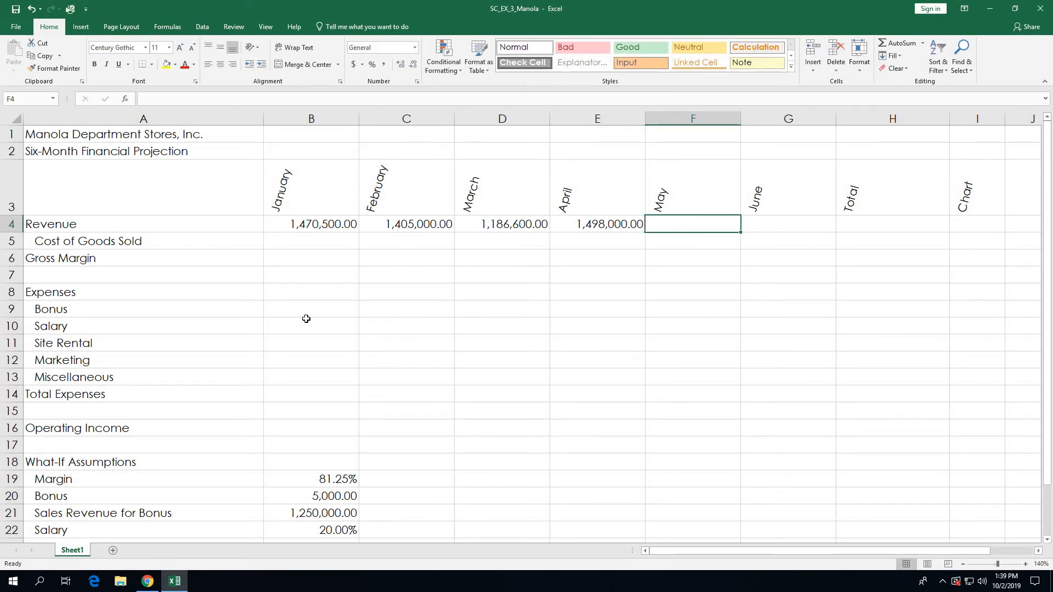
# Step: Enter the May revenue 1,102,900.00 in F4 and the June revenue 1,145,300.00 in G4
pyautogui.write('1')
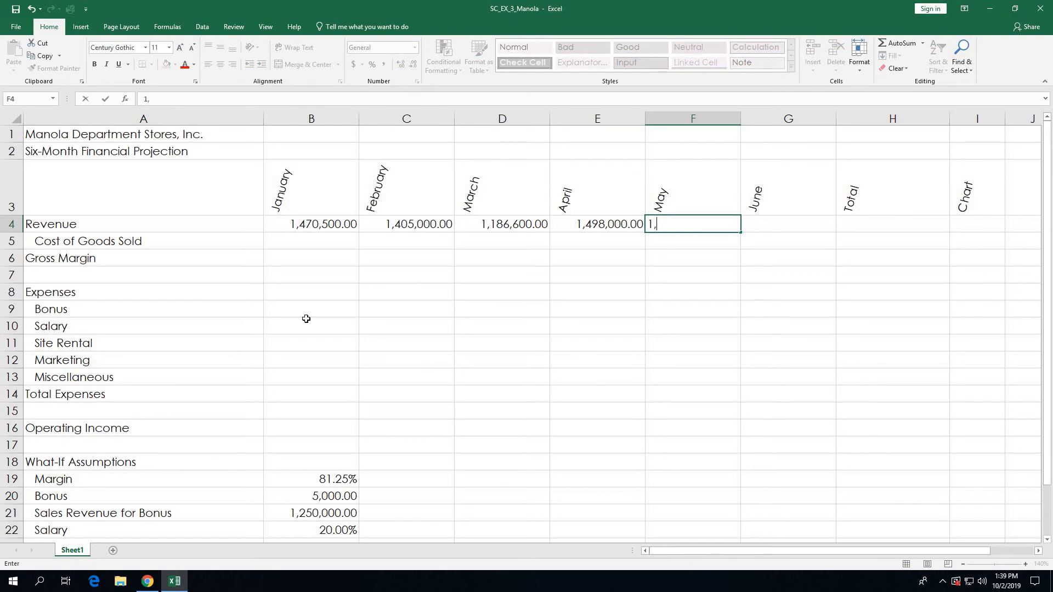
pyautogui.write(',102,900.00')
pyautogui.press('Tab')
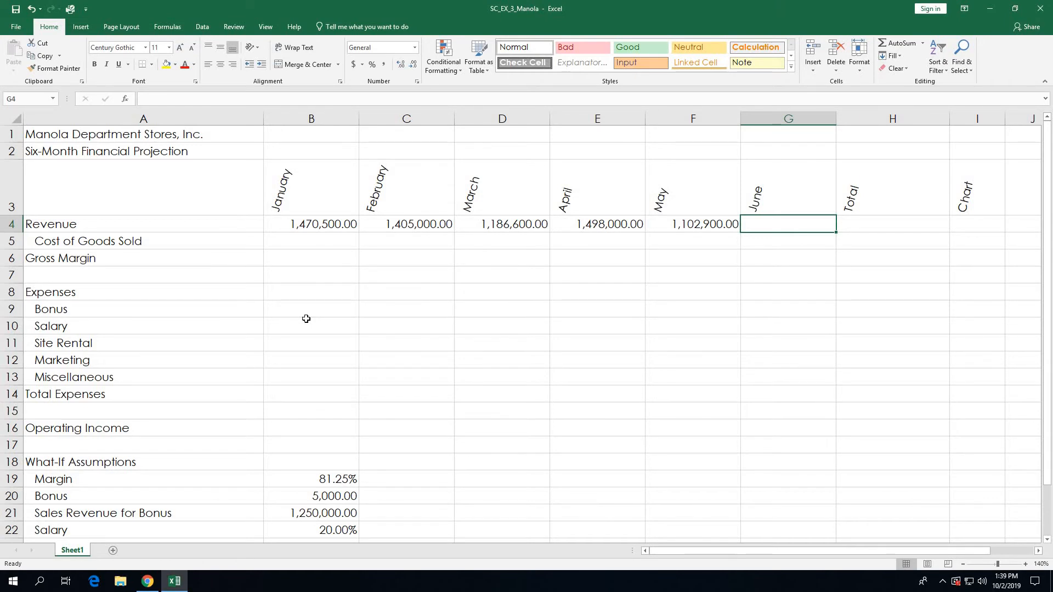
pyautogui.write('1')
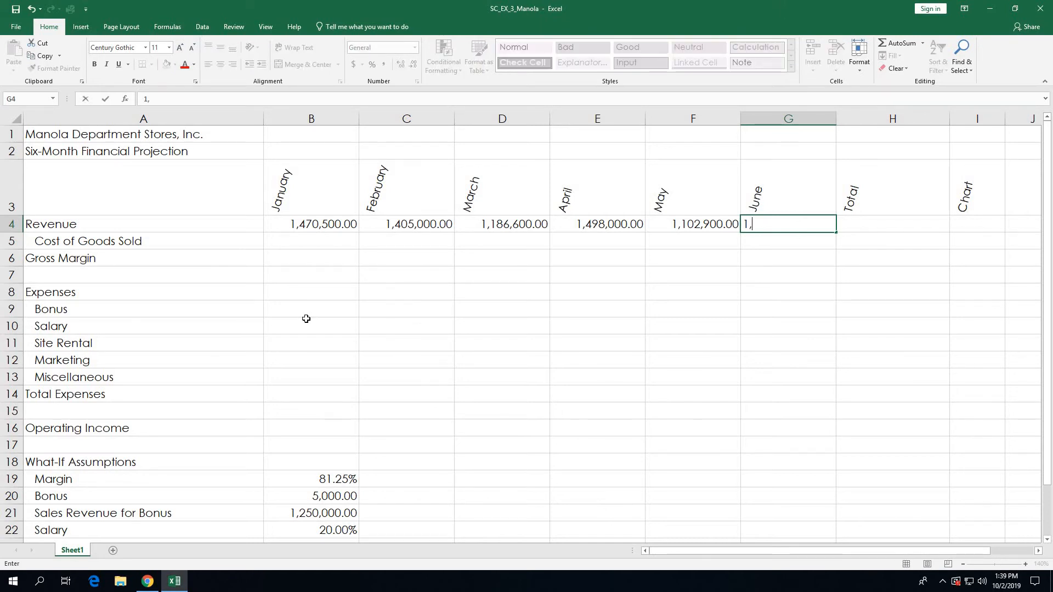
pyautogui.write(',145')
pyautogui.press('BackSpace')
pyautogui.write('45,300.00')
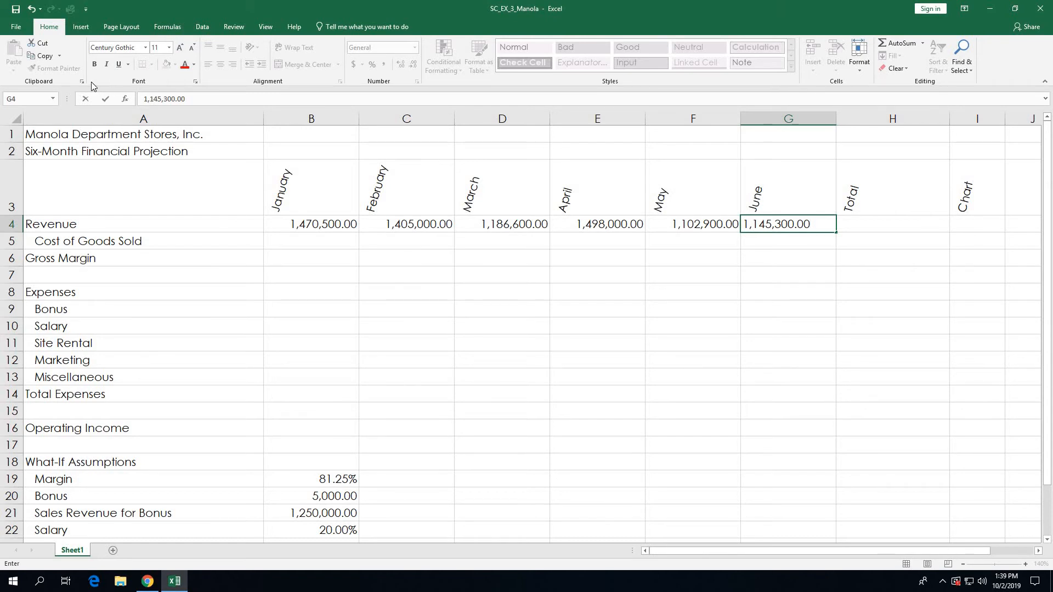
pyautogui.click(118, 104)
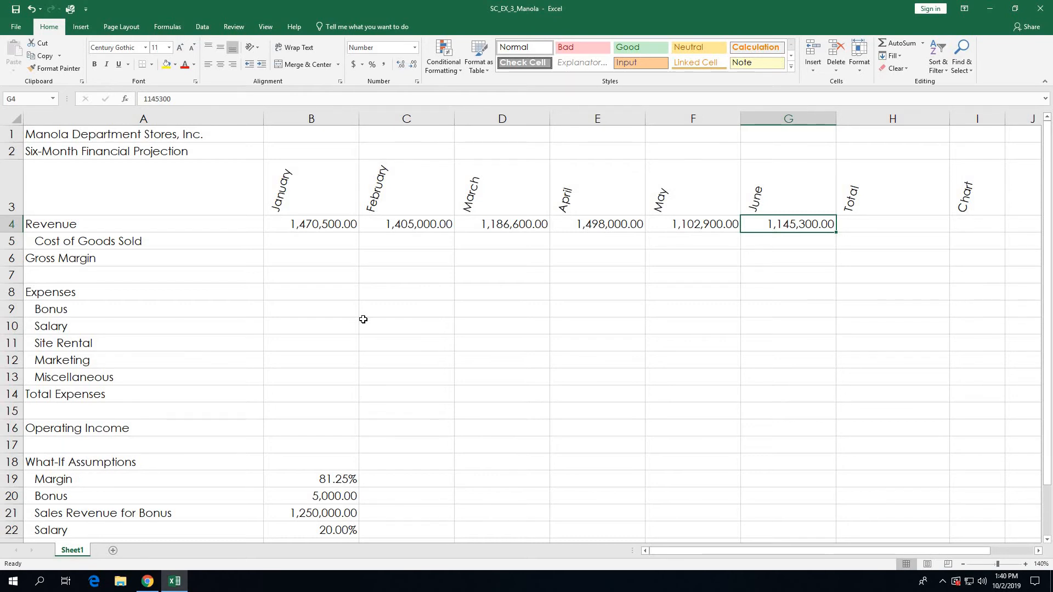
# Step: Total the six monthly revenues in H4 with AutoSum over B4:G4
pyautogui.click(917, 225)
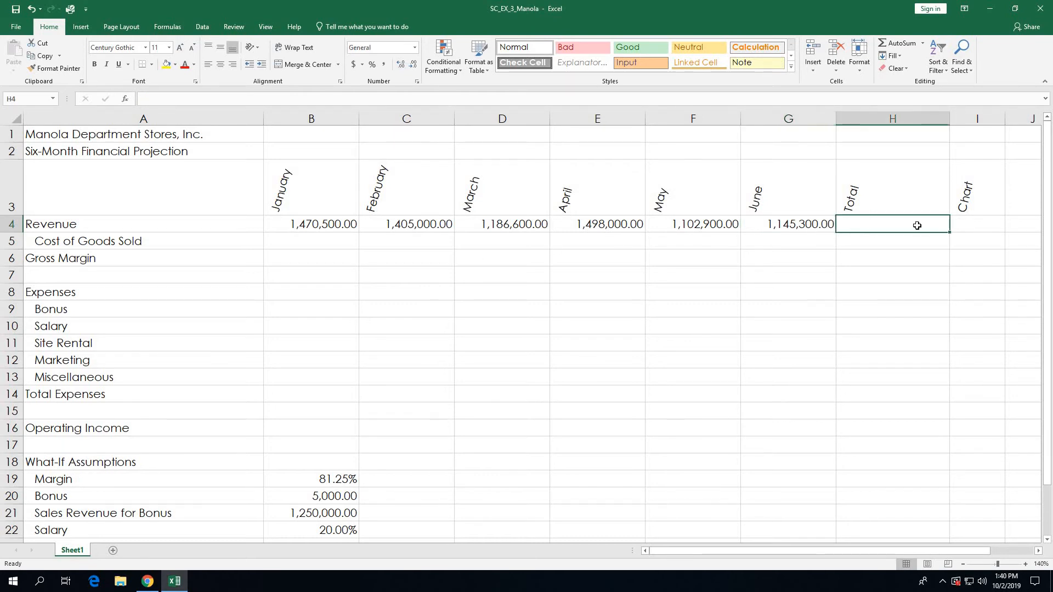
pyautogui.click(893, 44)
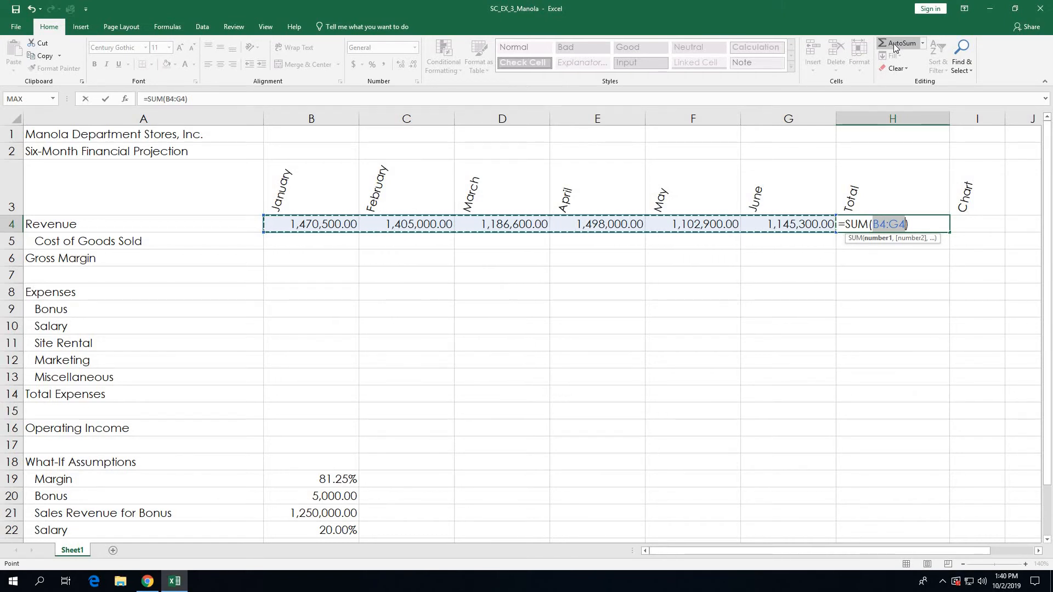
pyautogui.press('Return')
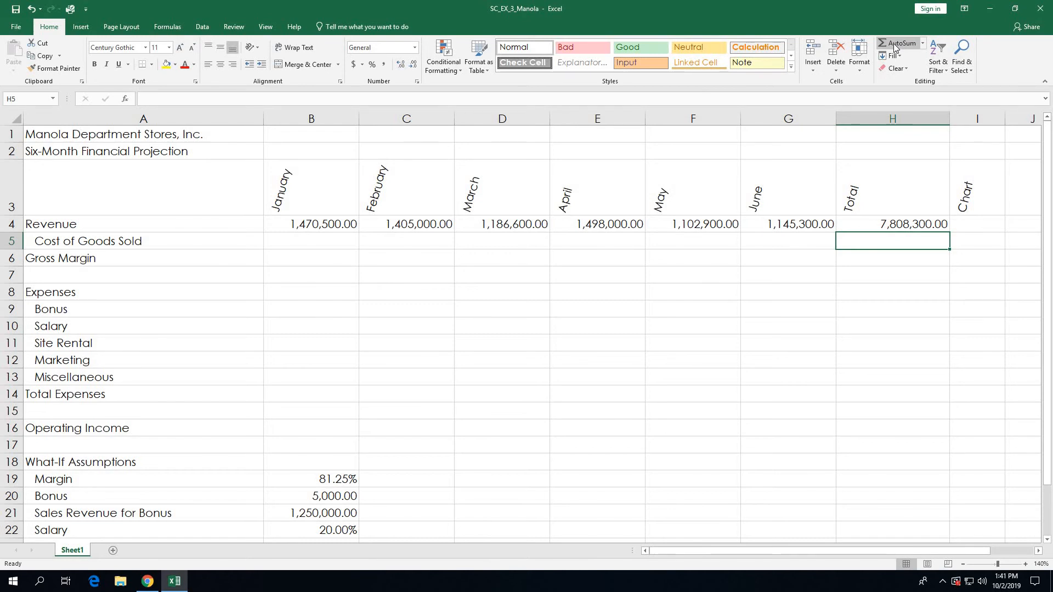
# Step: Insert the NOW function from the Date & Time category into cell H1 with Insert Function
pyautogui.click(876, 138)
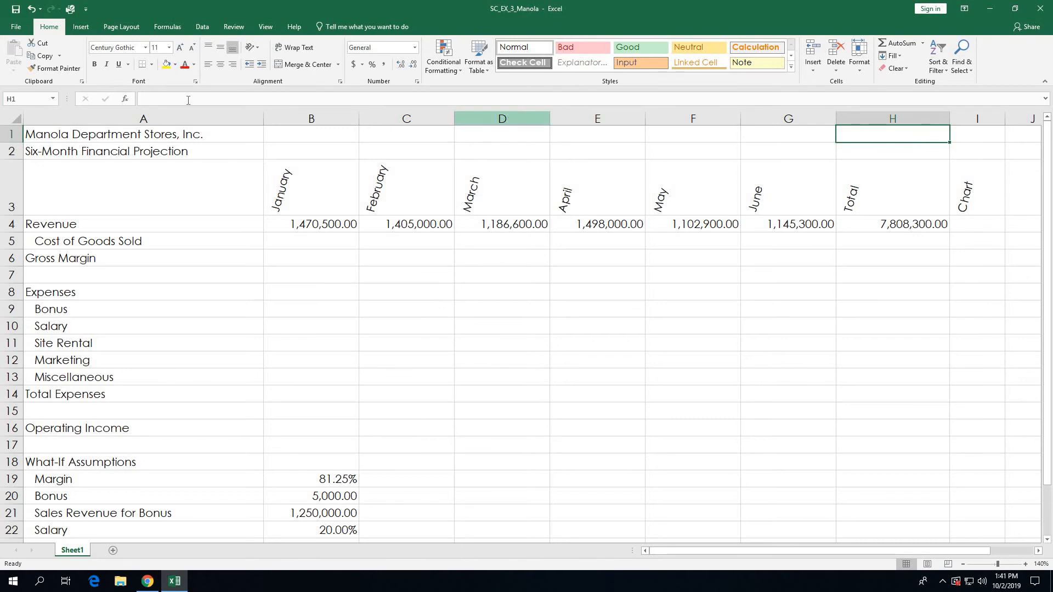
pyautogui.click(125, 100)
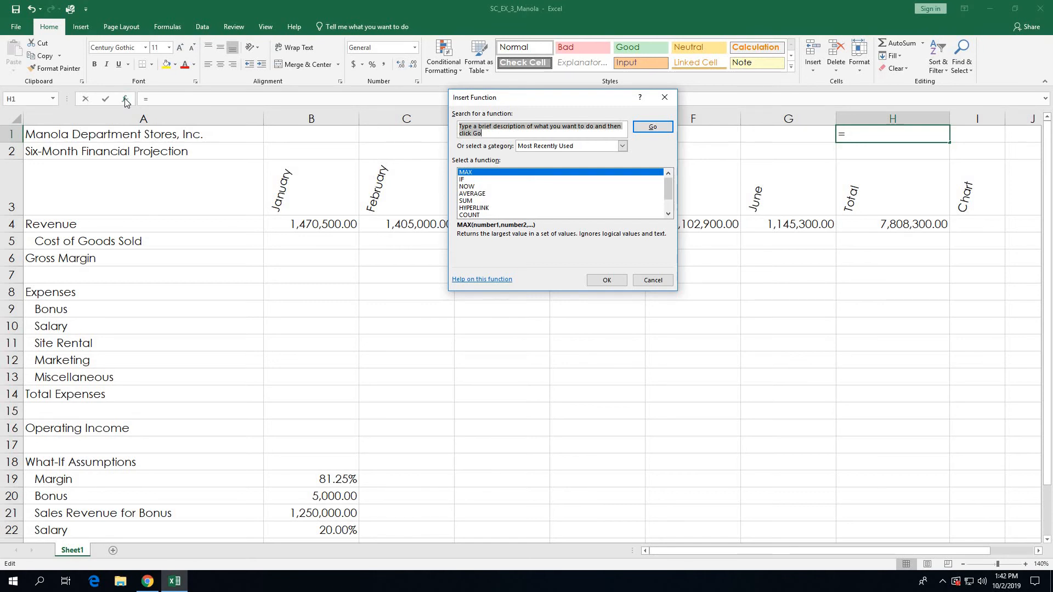
pyautogui.click(622, 147)
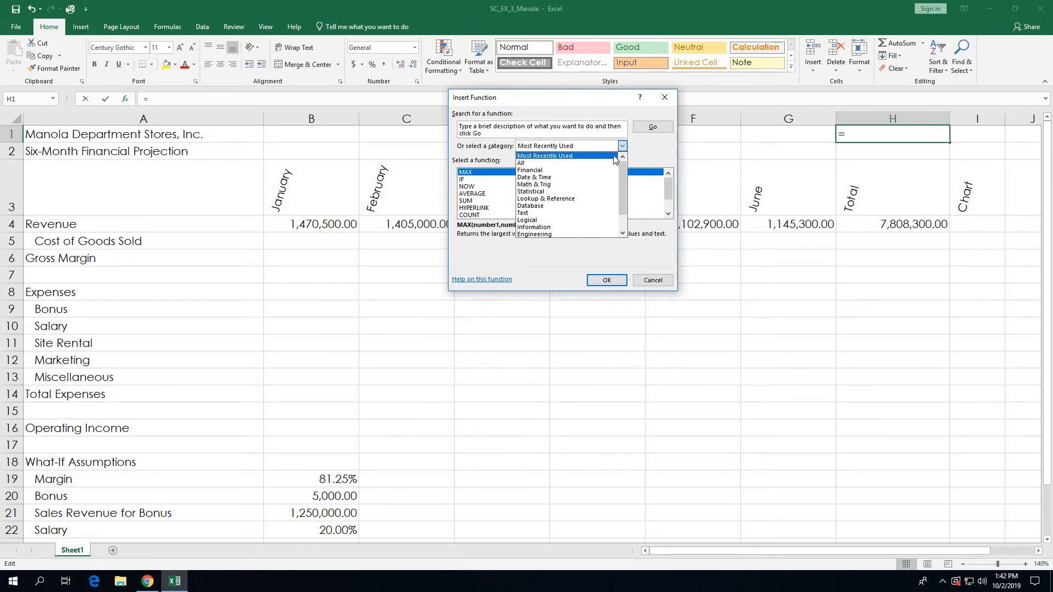
pyautogui.click(580, 179)
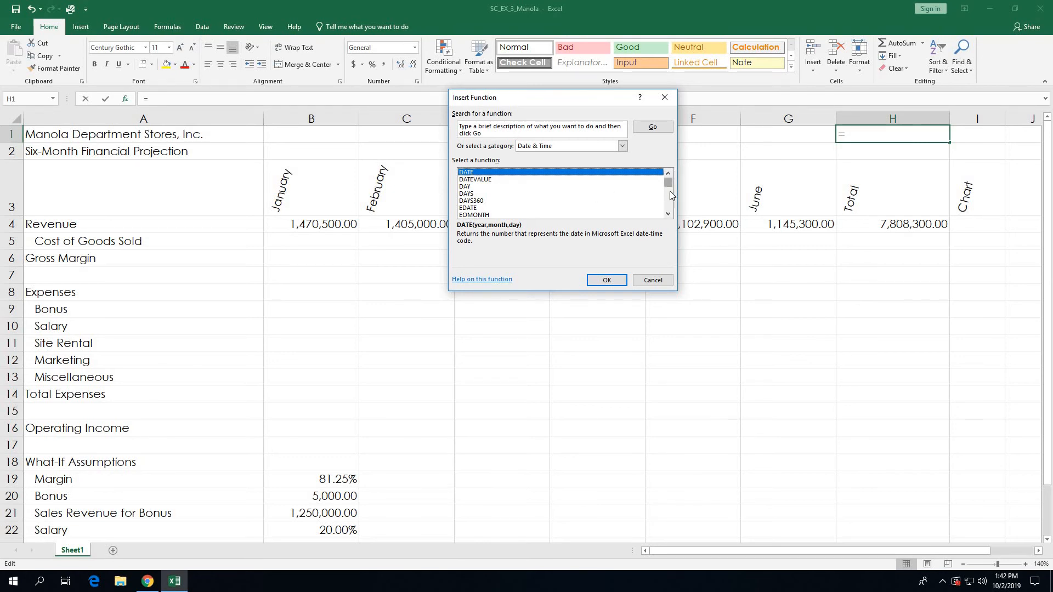
pyautogui.moveTo(669, 184); pyautogui.dragTo(673, 217)
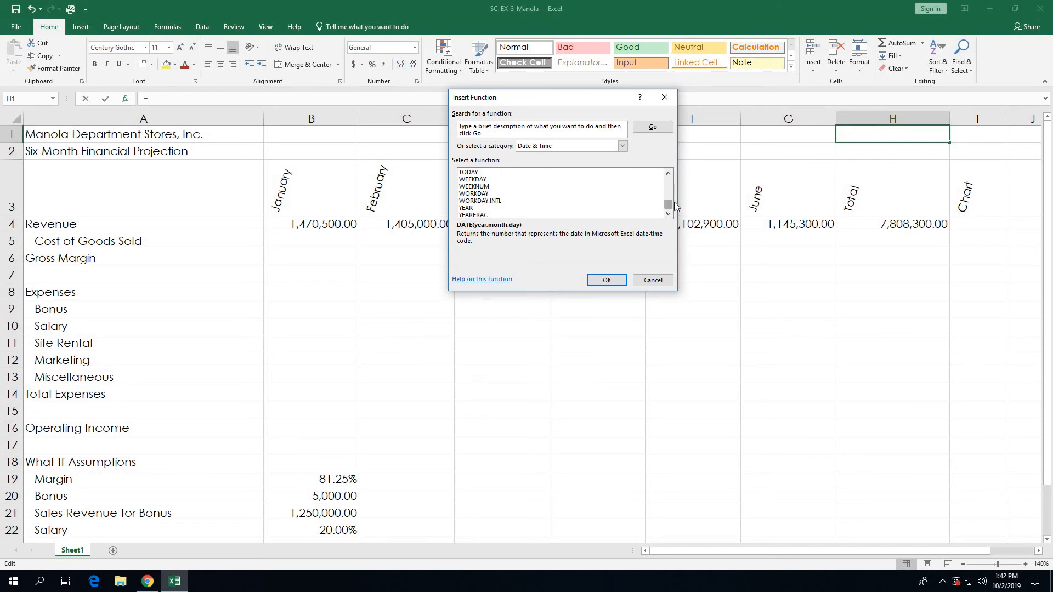
pyautogui.click(671, 172)
pyautogui.click(671, 173)
pyautogui.click(671, 173)
pyautogui.click(671, 172)
pyautogui.click(671, 172)
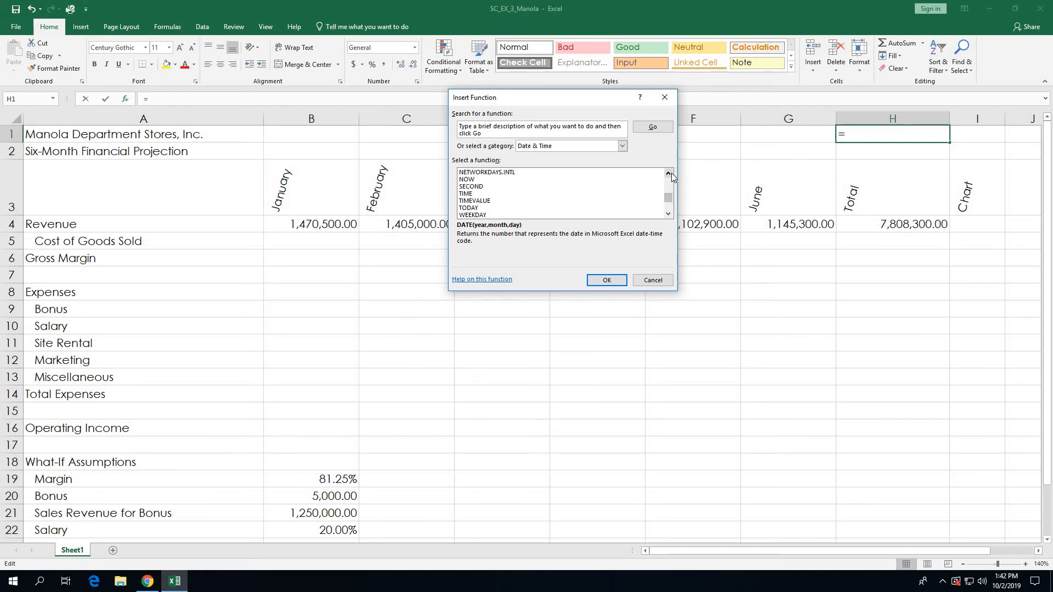
pyautogui.click(475, 180)
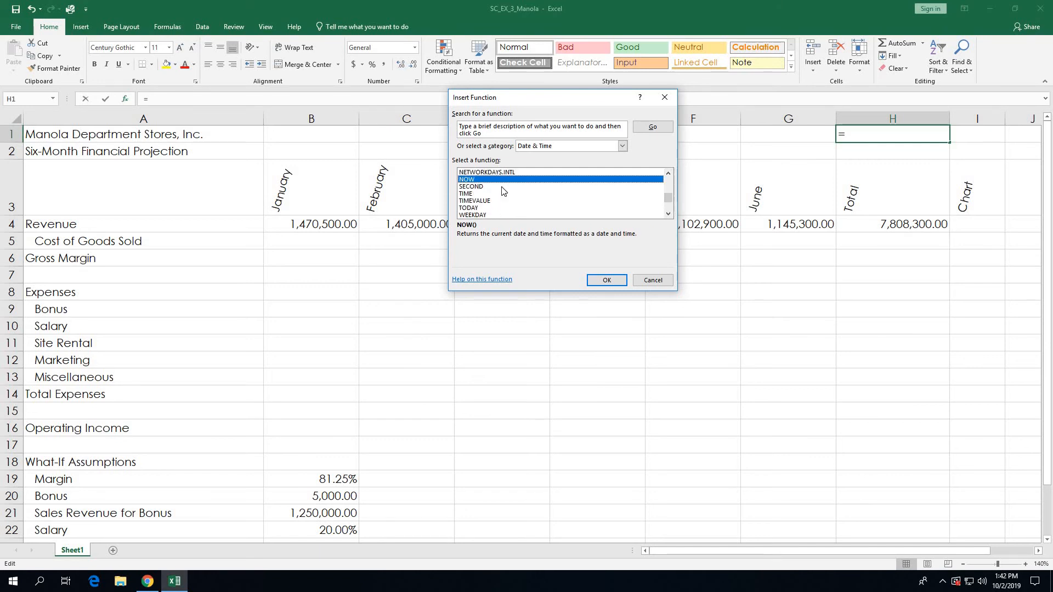
pyautogui.click(606, 280)
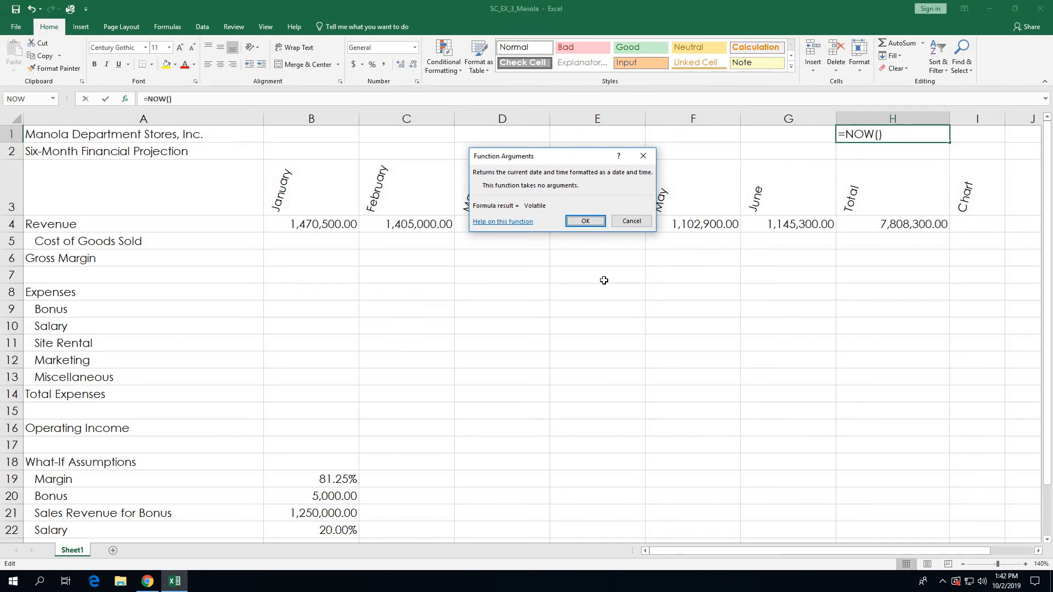
pyautogui.click(585, 221)
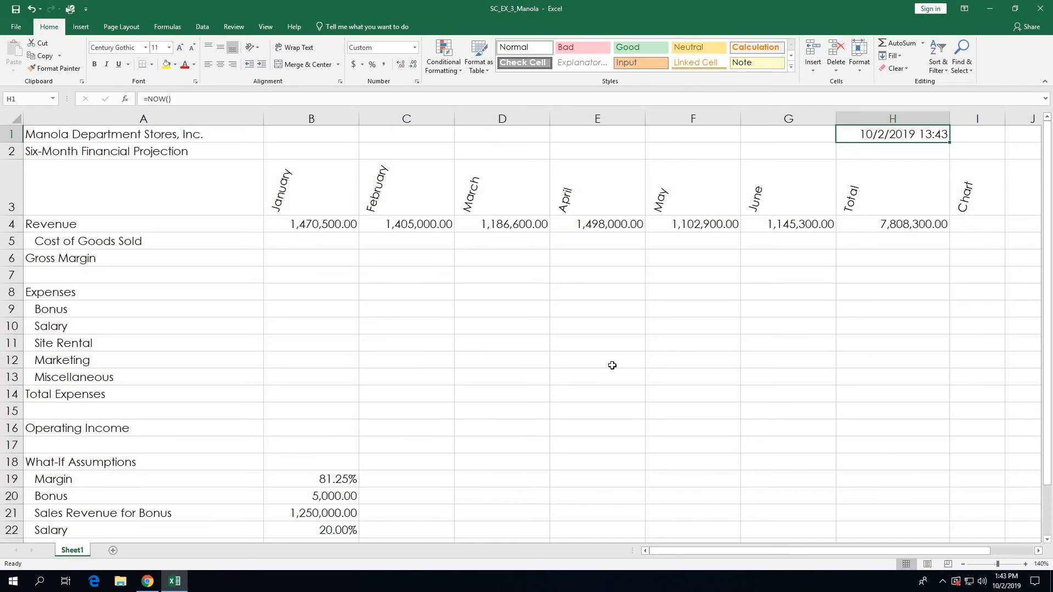
# Step: Format the system date in H1 with the Date type 2012-03-14 and autofit the width of column H
pyautogui.rightClick(890, 137)
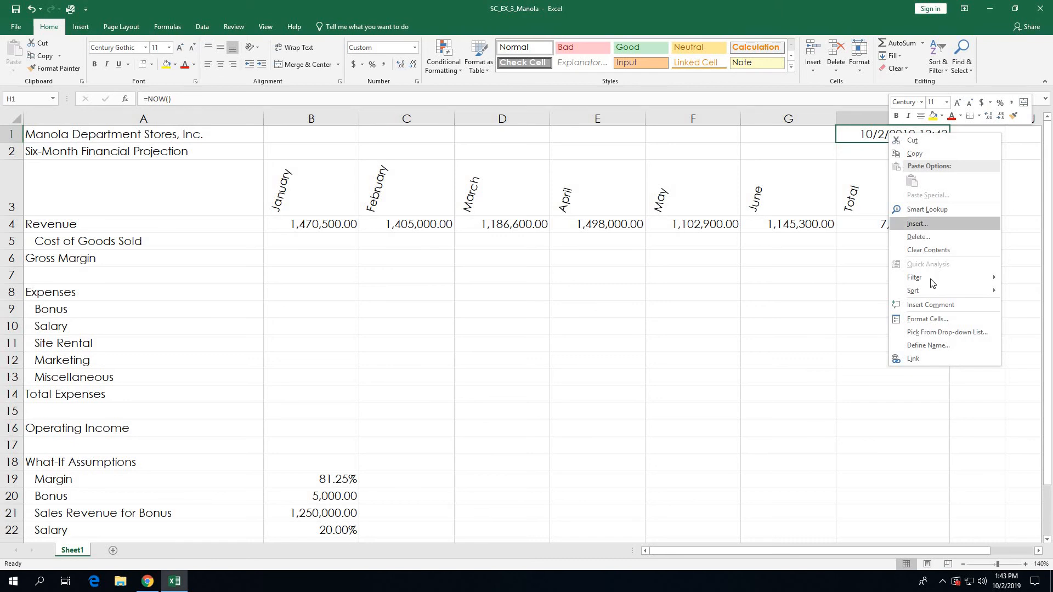
pyautogui.click(928, 319)
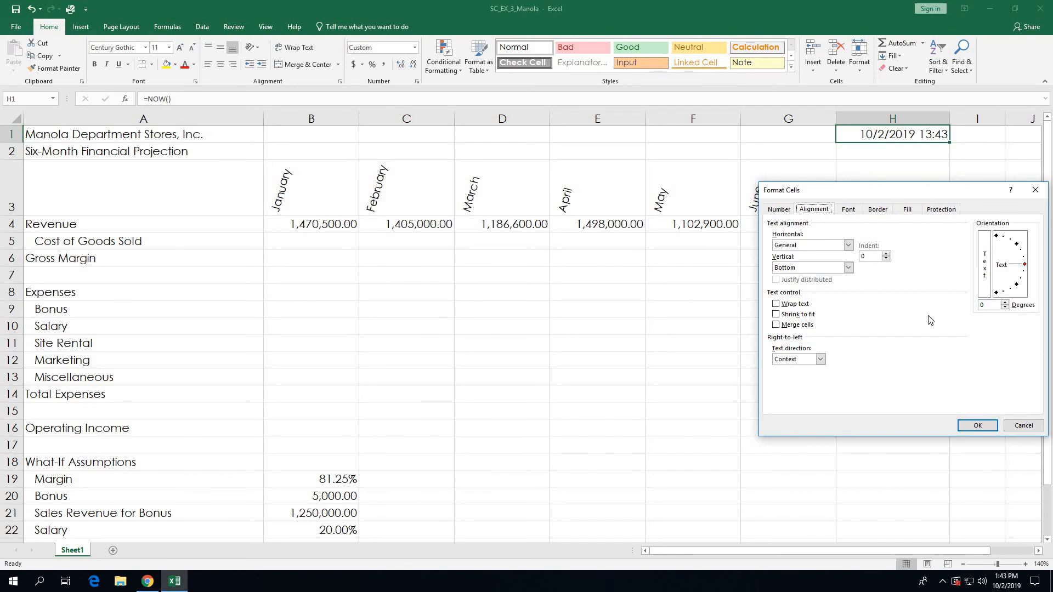
pyautogui.click(785, 211)
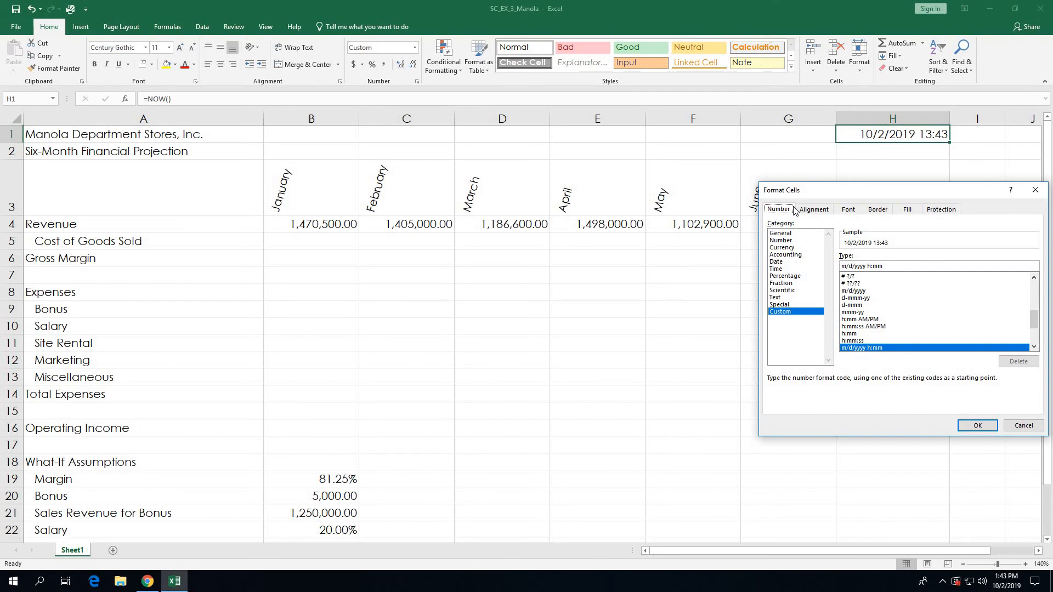
pyautogui.click(779, 262)
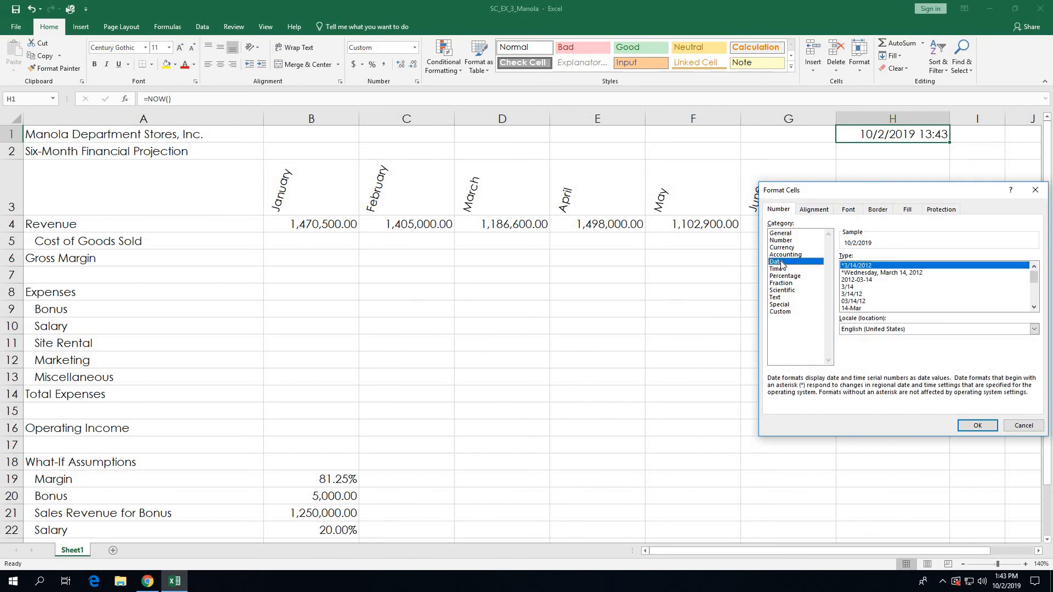
pyautogui.click(862, 279)
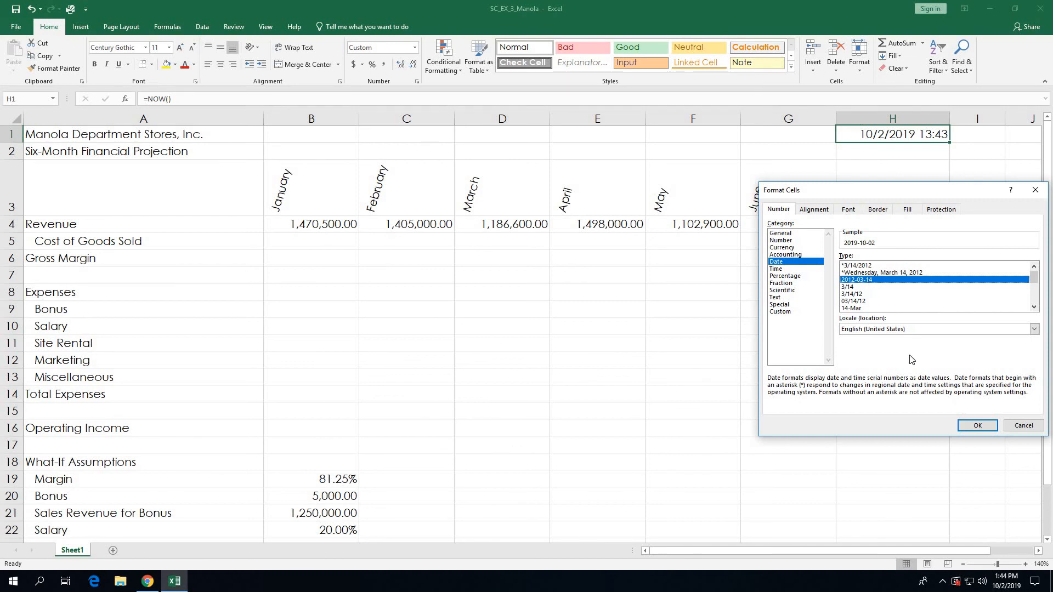
pyautogui.click(971, 426)
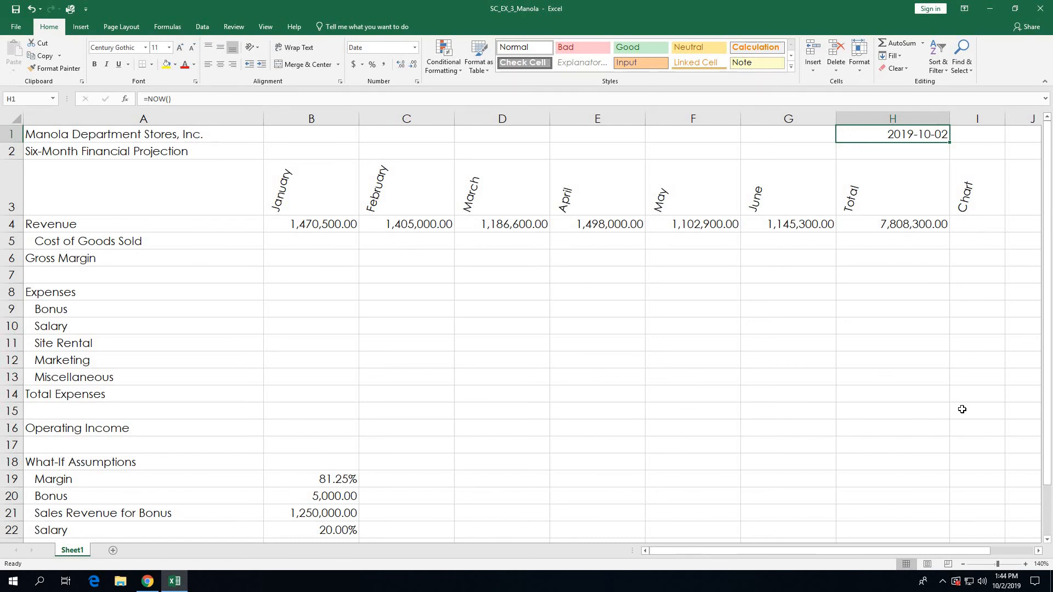
pyautogui.doubleClick(950, 117)
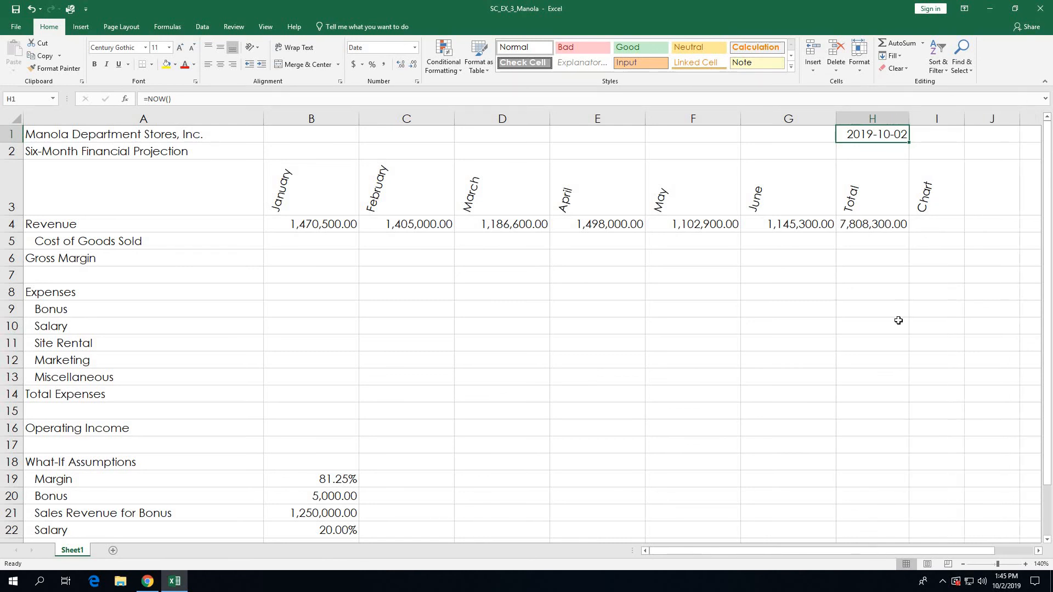